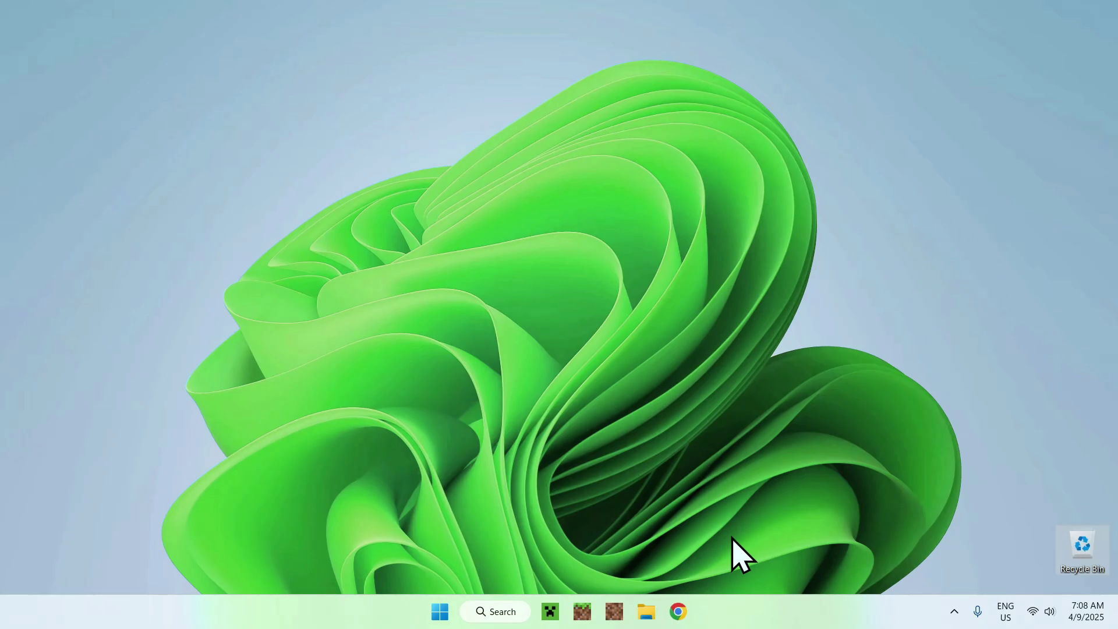
Open Chrome, search Google for Modrinth and open the modrinth.com website.
{"action": "left_click", "coordinate": [681, 611]}
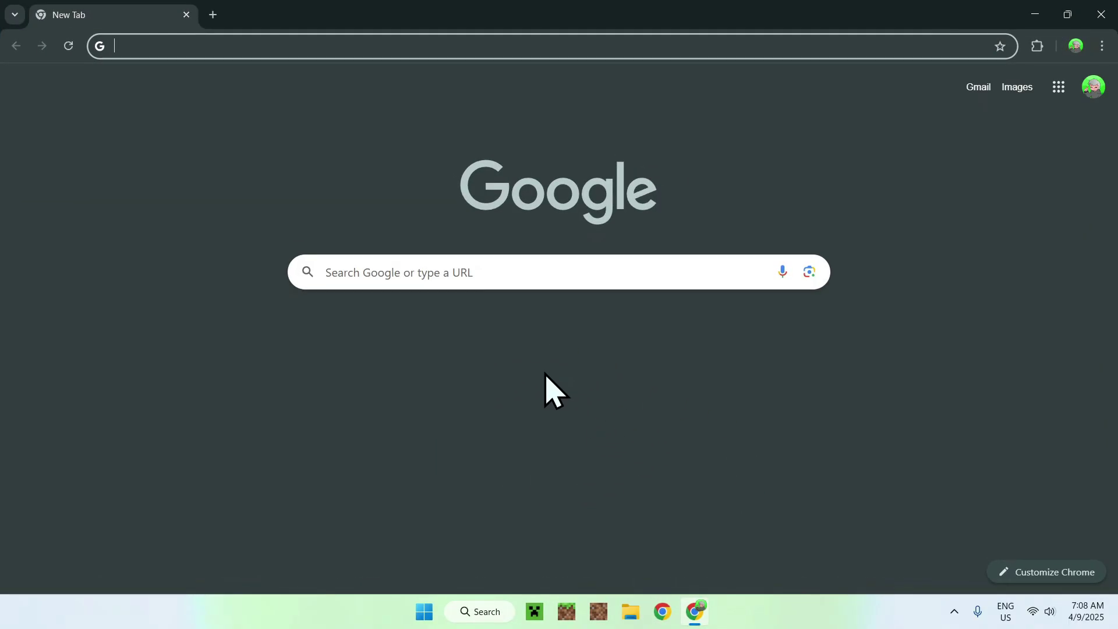
{"action": "left_click", "coordinate": [567, 272]}
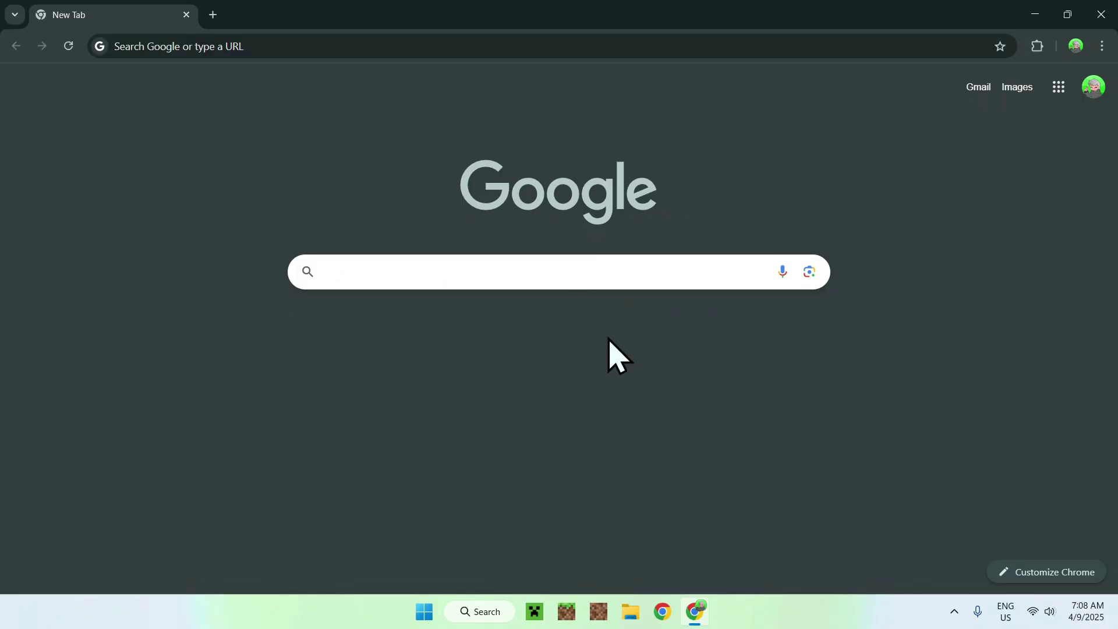
{"action": "type", "text": "Modrinth"}
{"action": "key", "text": "Return"}
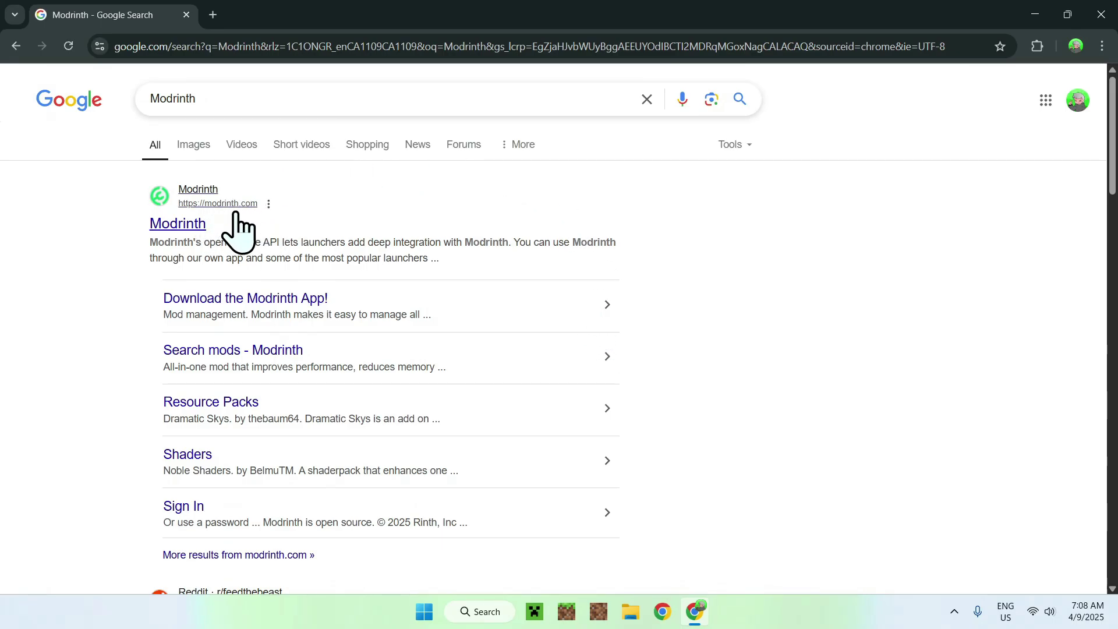
{"action": "left_click", "coordinate": [162, 229]}
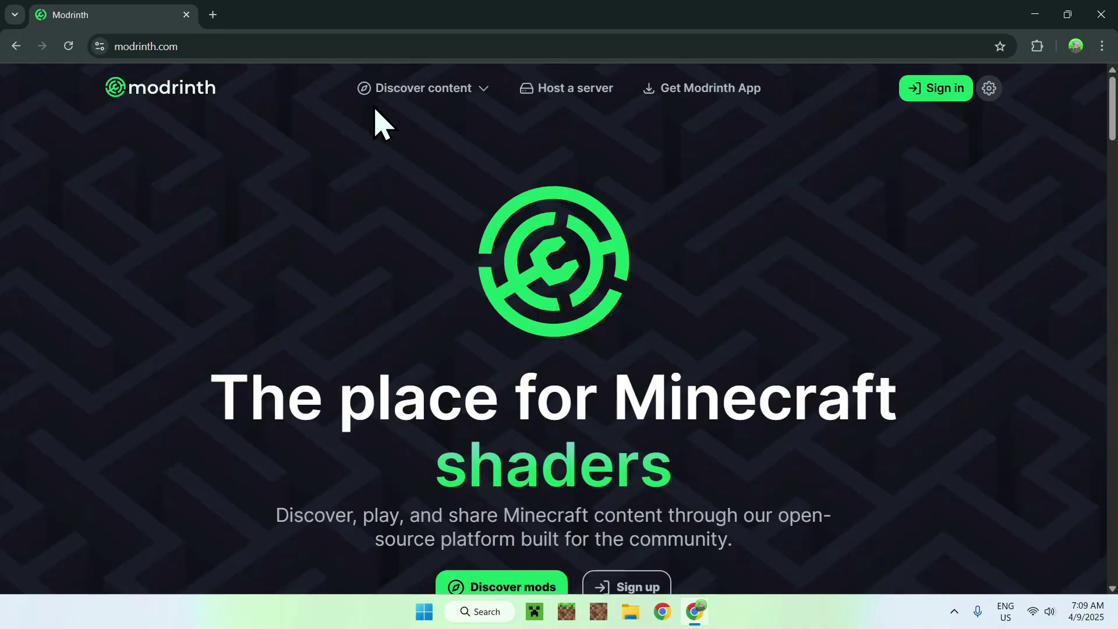
Search Modrinth's mods for WorldEdit and open the WorldEdit project page.
{"action": "left_click", "coordinate": [419, 96]}
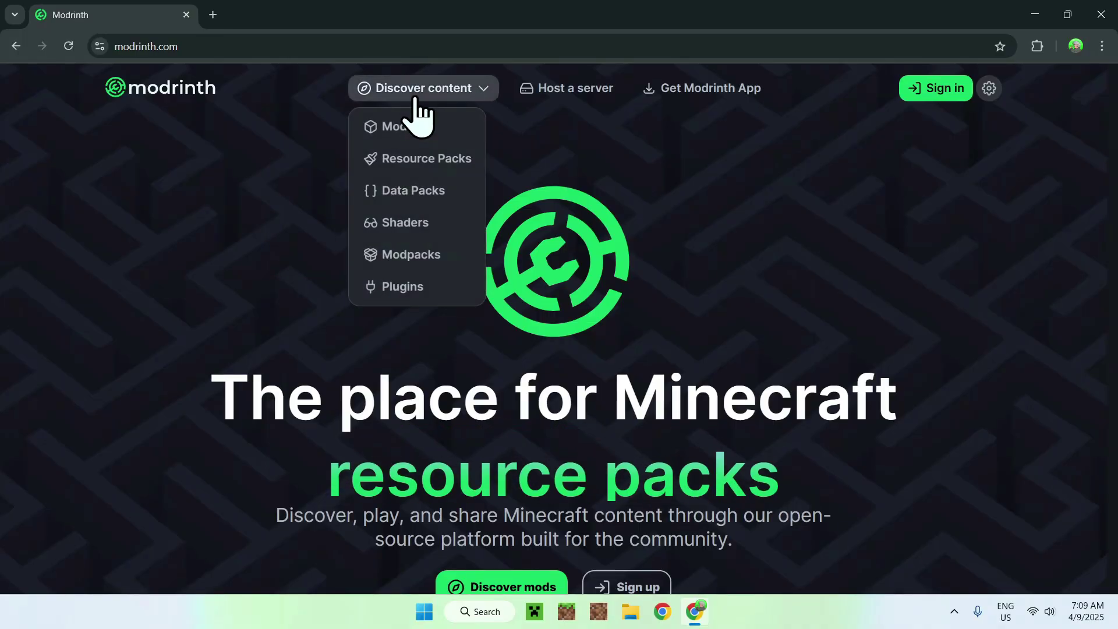
{"action": "left_click", "coordinate": [443, 126]}
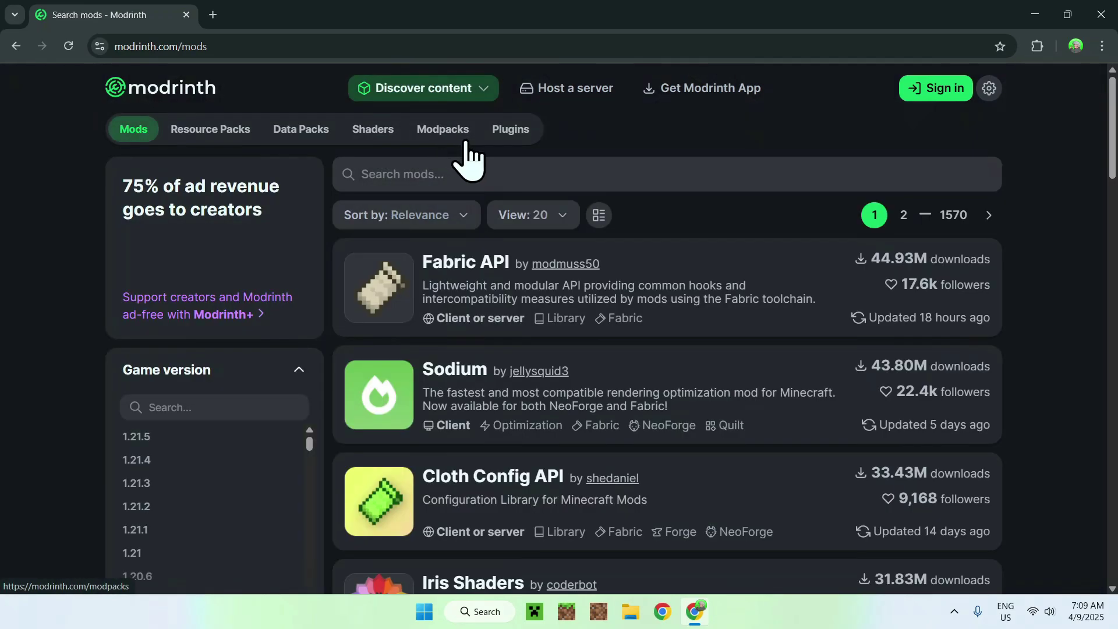
{"action": "left_click", "coordinate": [525, 174]}
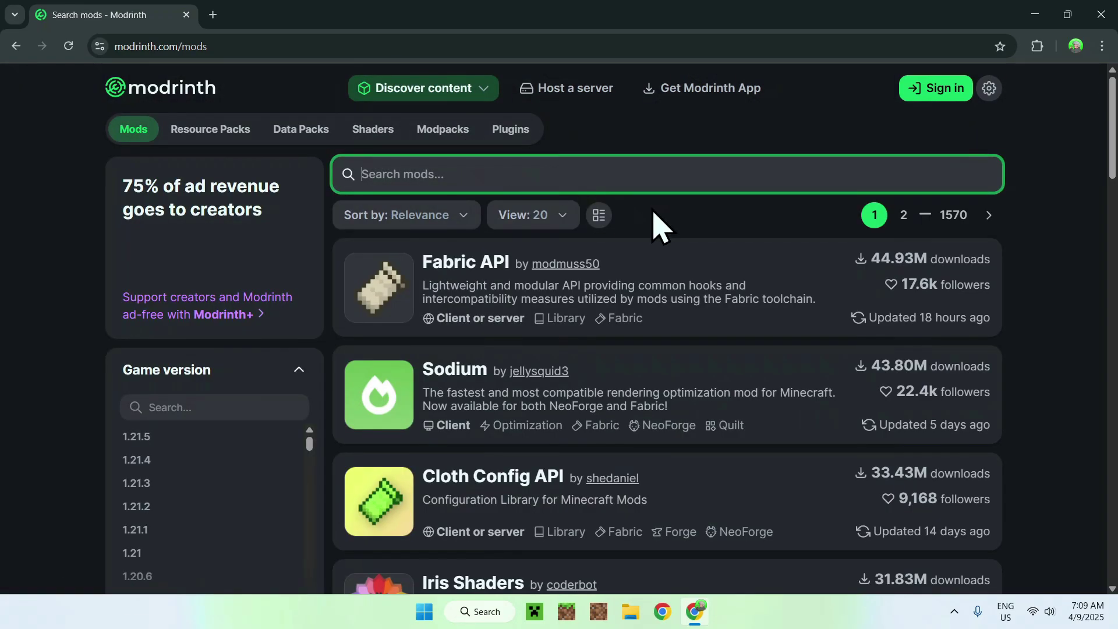
{"action": "type", "text": "WorldEdit"}
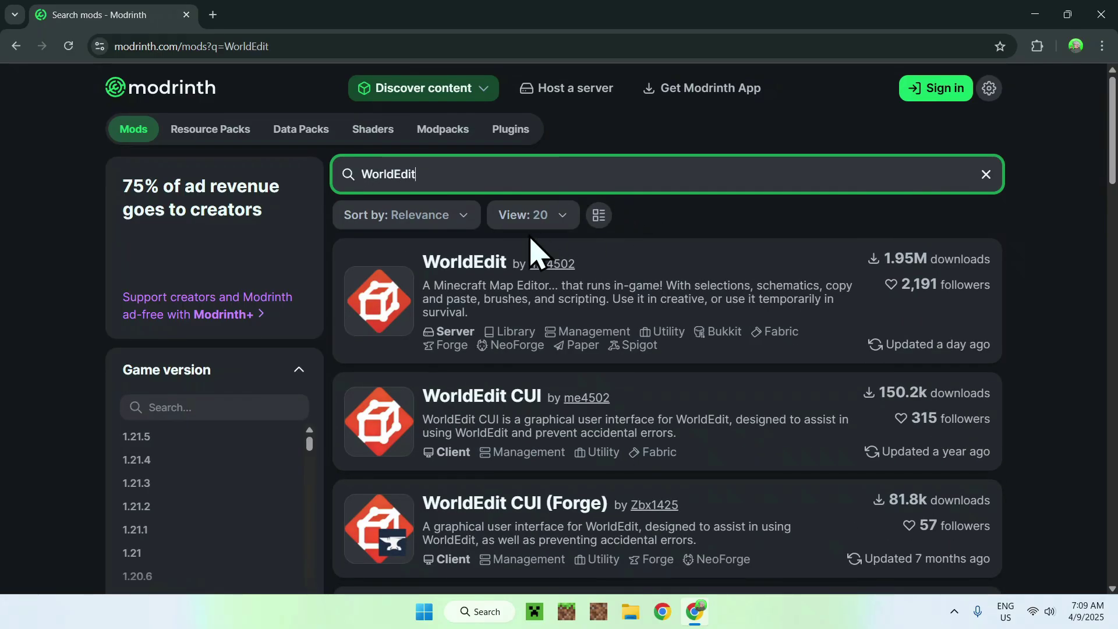
{"action": "left_click", "coordinate": [466, 265]}
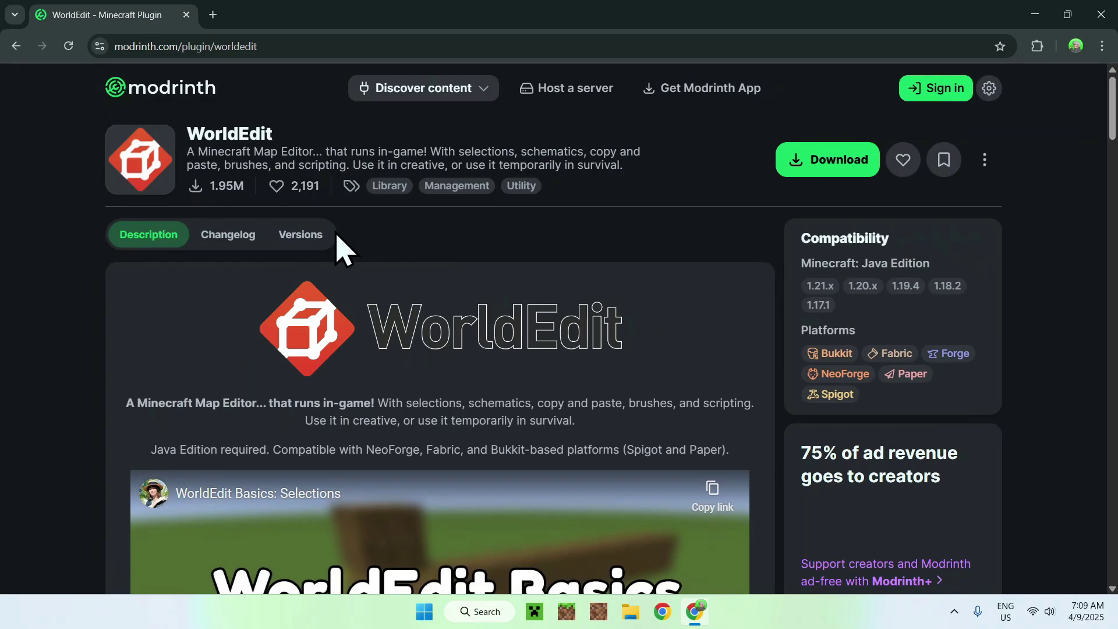
Filter the WorldEdit versions to game version 1.21.5 and download the NeoForge/Fabric build of 7.3.12-beta-01.
{"action": "left_click", "coordinate": [297, 239]}
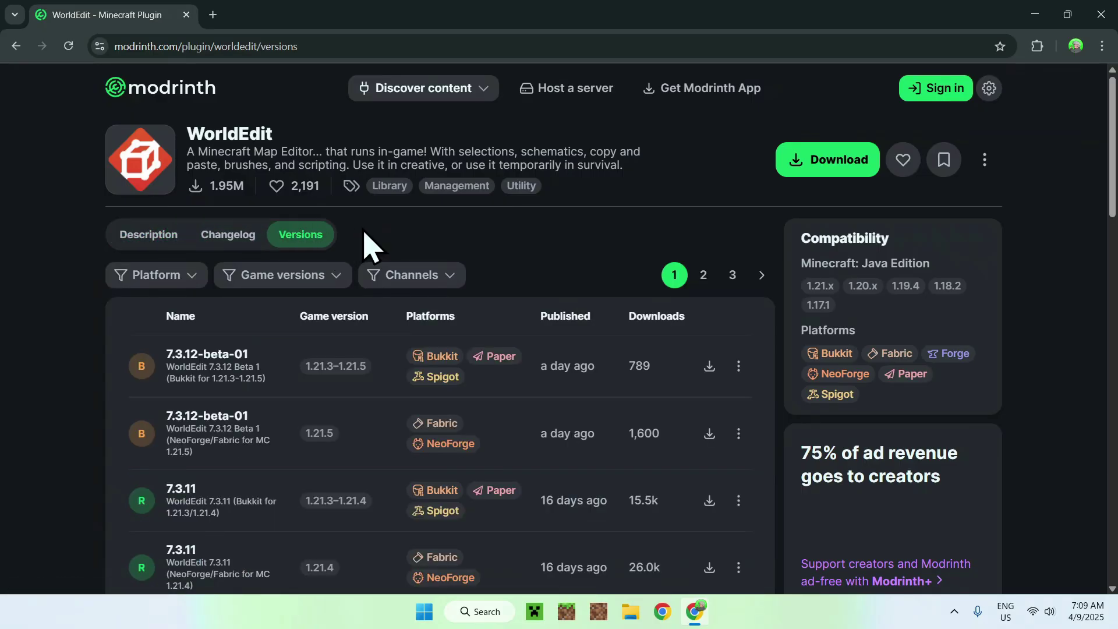
{"action": "left_click", "coordinate": [282, 277]}
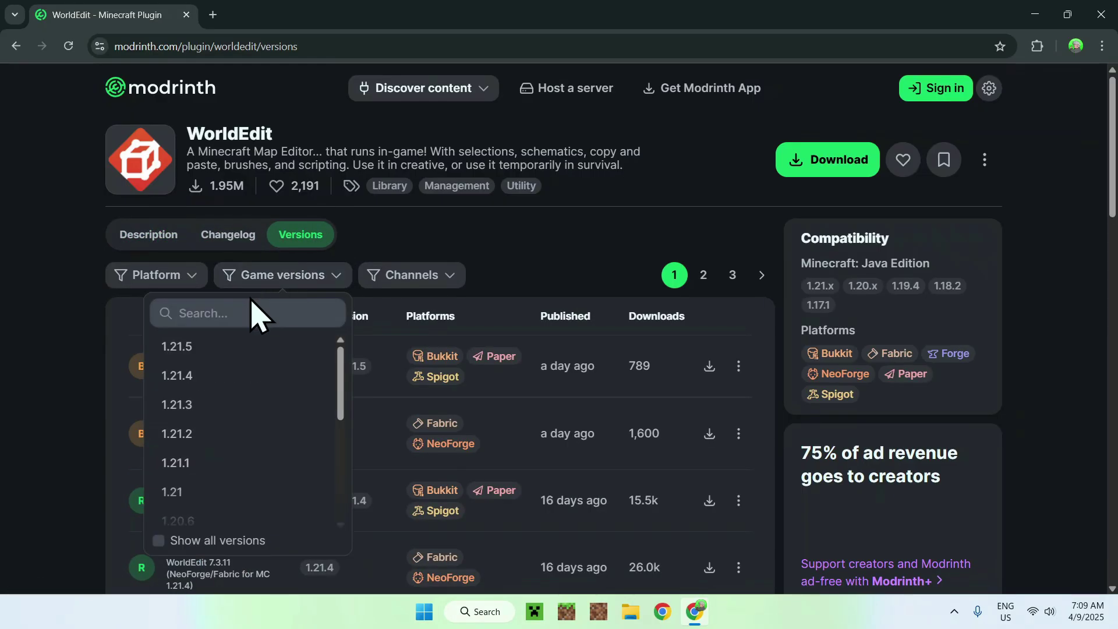
{"action": "left_click", "coordinate": [201, 346]}
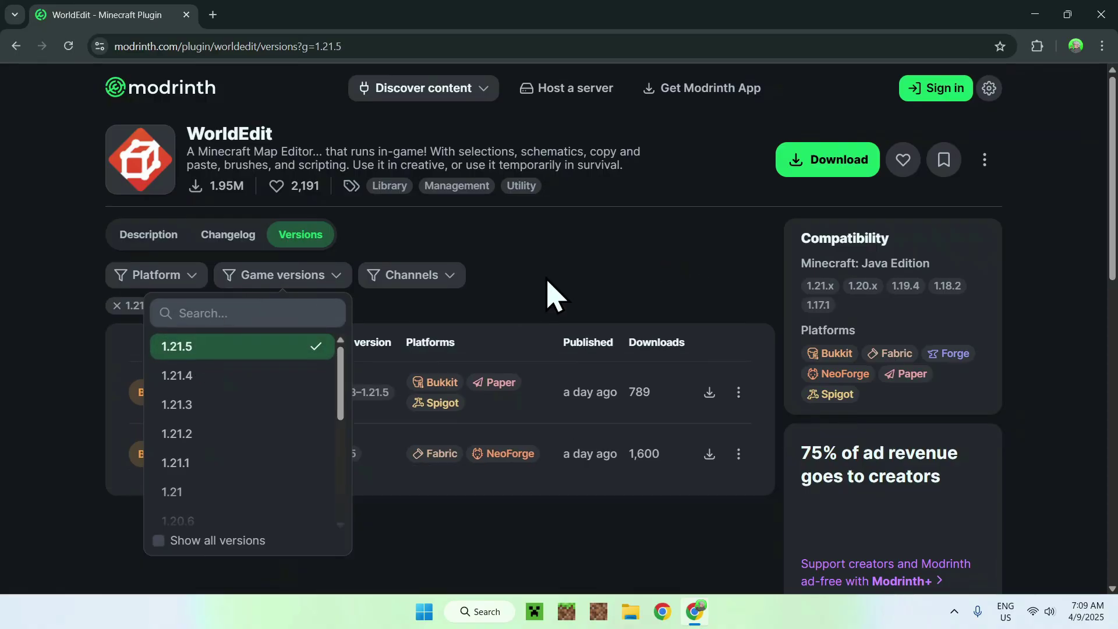
{"action": "left_click", "coordinate": [552, 291]}
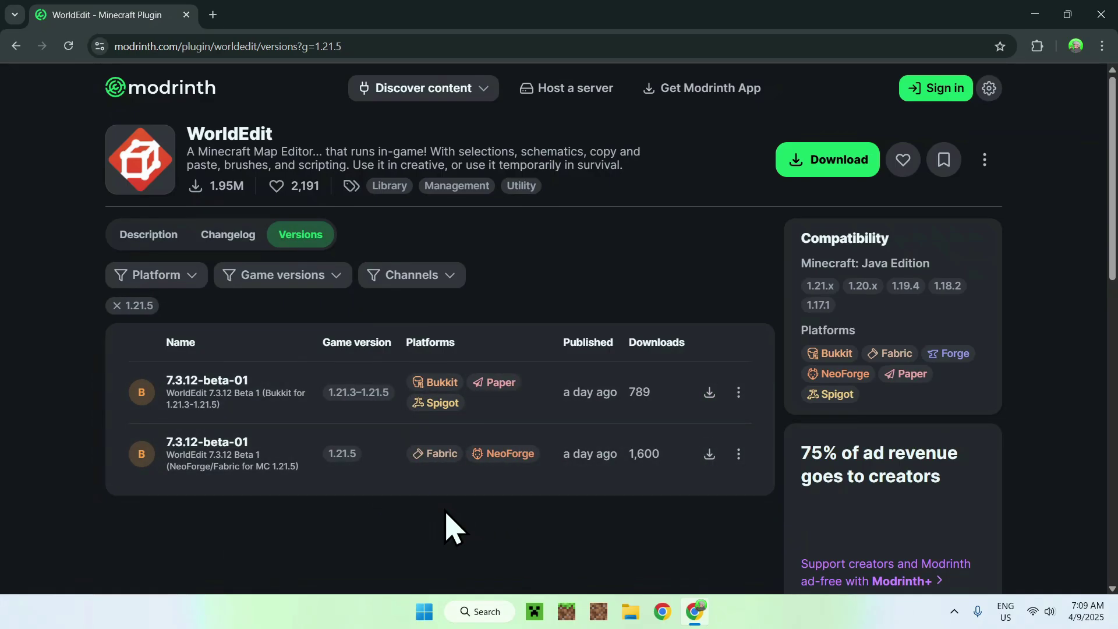
{"action": "left_click", "coordinate": [709, 454]}
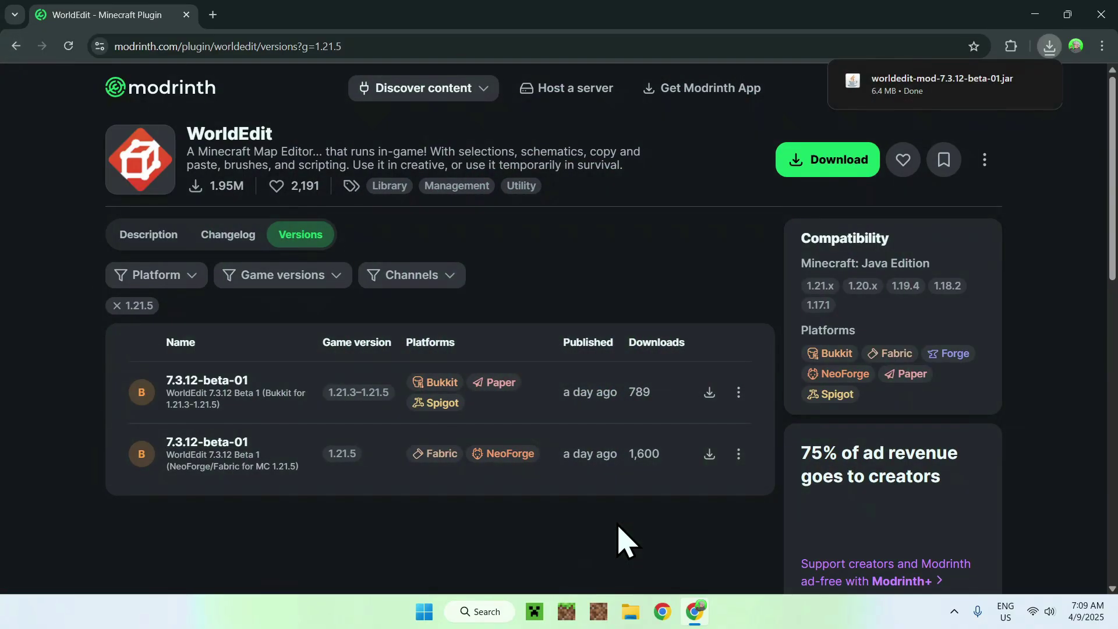
{"action": "mouse_move", "coordinate": [890, 93]}
Search Google for "Fabric Minecraft" in a new tab and open the fabricmc.net website.
{"action": "left_click", "coordinate": [212, 14]}
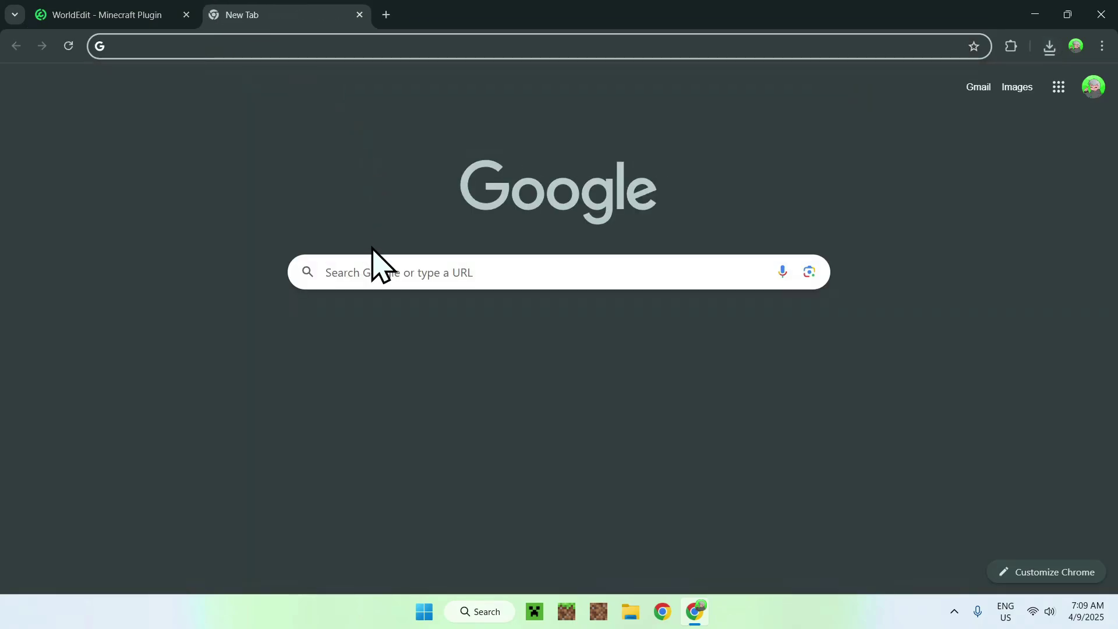
{"action": "left_click", "coordinate": [353, 271]}
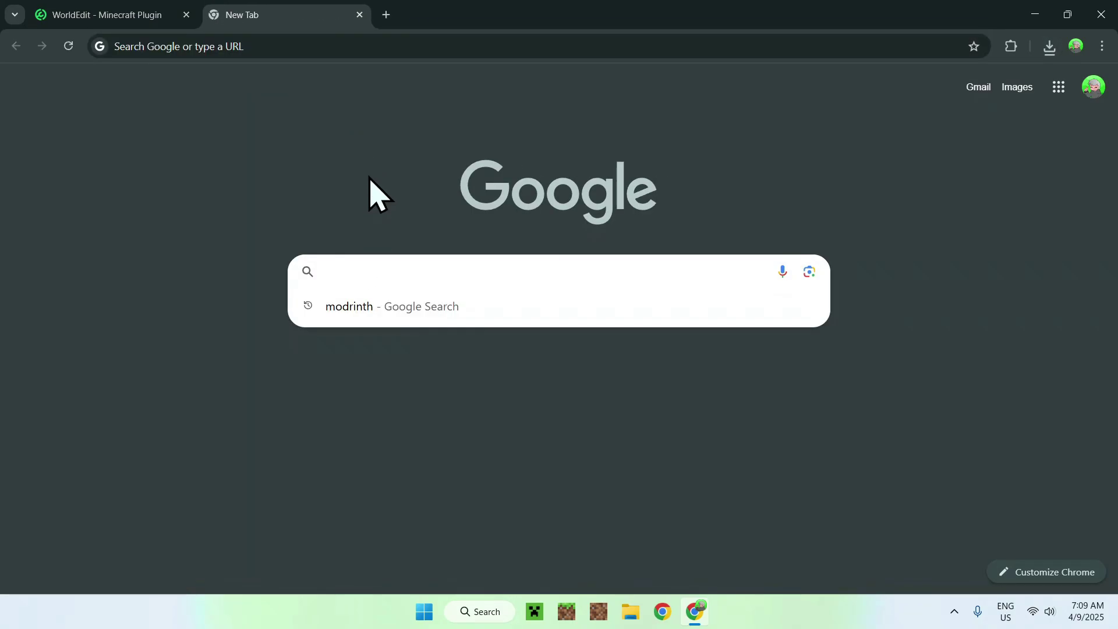
{"action": "type", "text": "Fabric Min"}
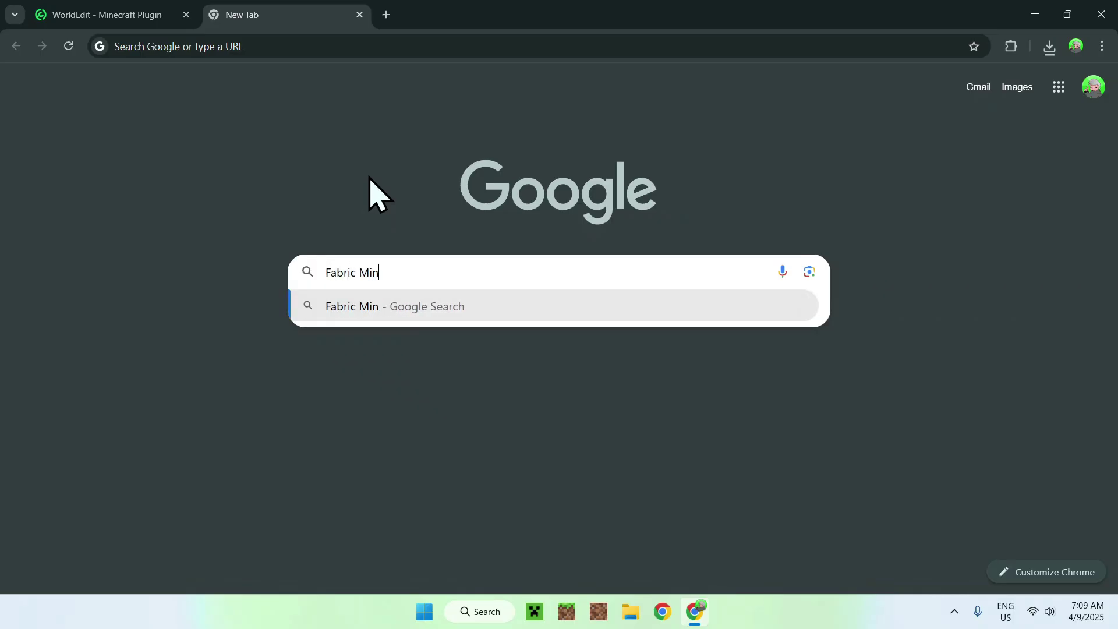
{"action": "type", "text": "ecraft"}
{"action": "key", "text": "Return"}
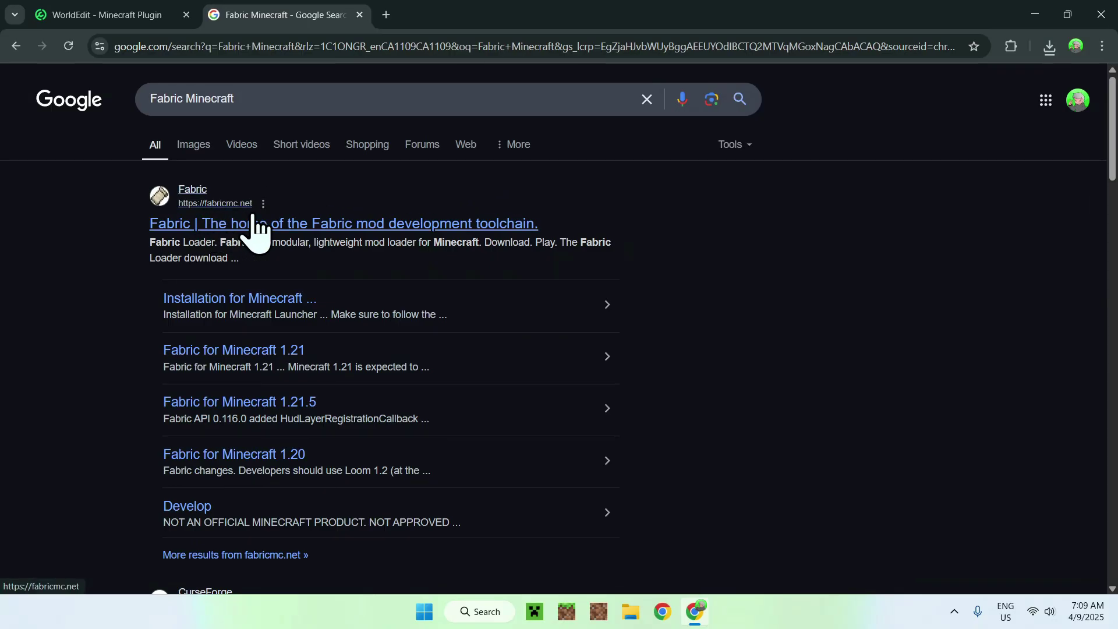
{"action": "left_click", "coordinate": [201, 227]}
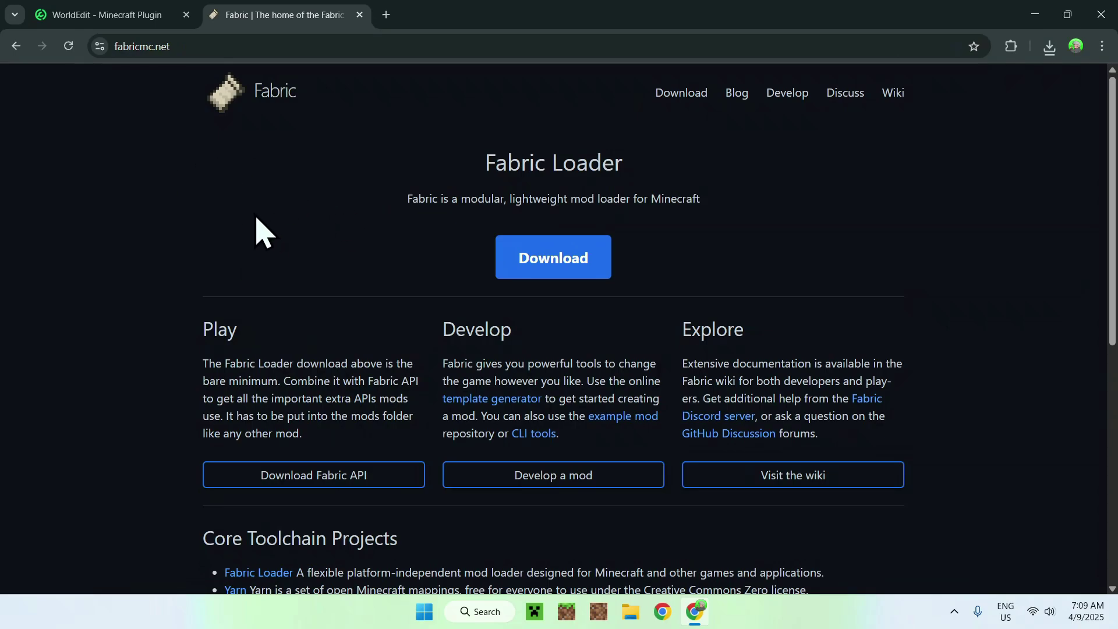
Download the Fabric installer for Windows and close the browser.
{"action": "left_click", "coordinate": [549, 266]}
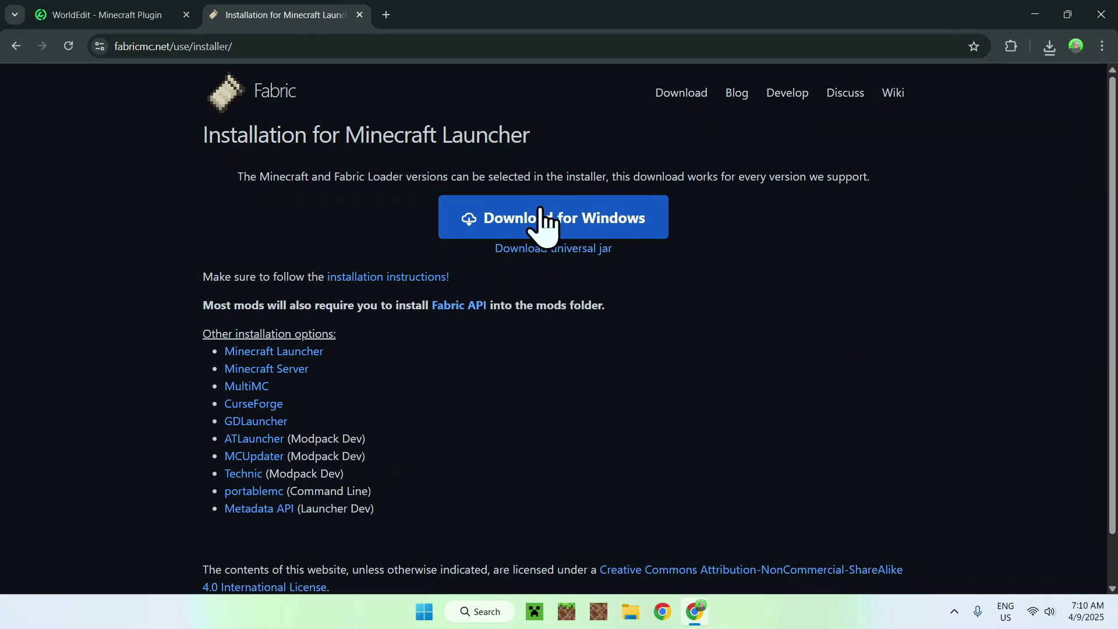
{"action": "left_click", "coordinate": [544, 225]}
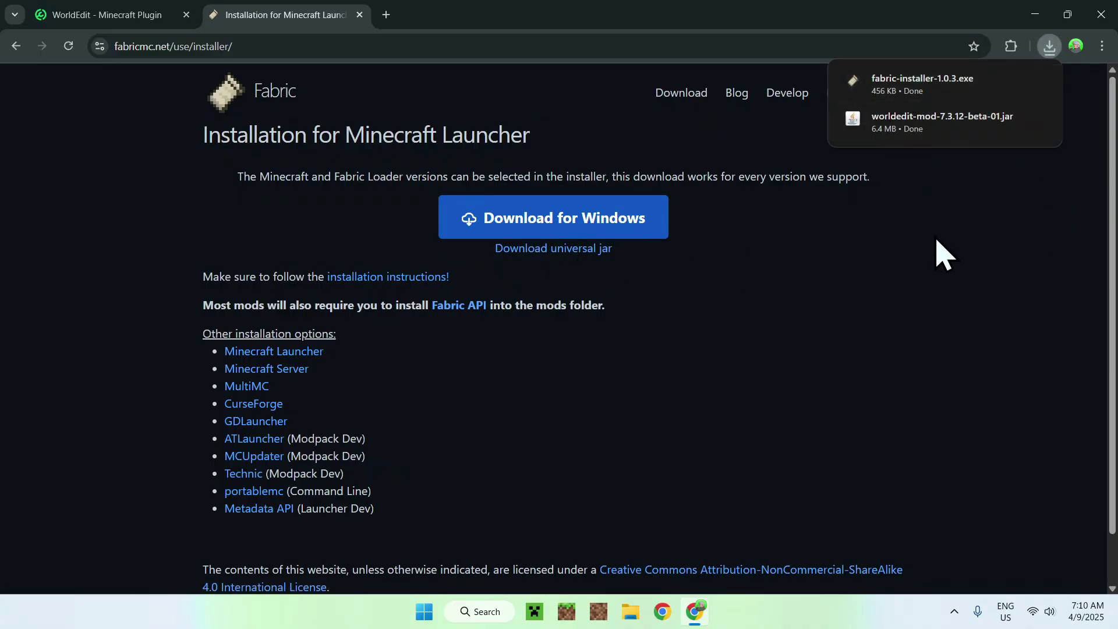
{"action": "left_click", "coordinate": [1100, 15]}
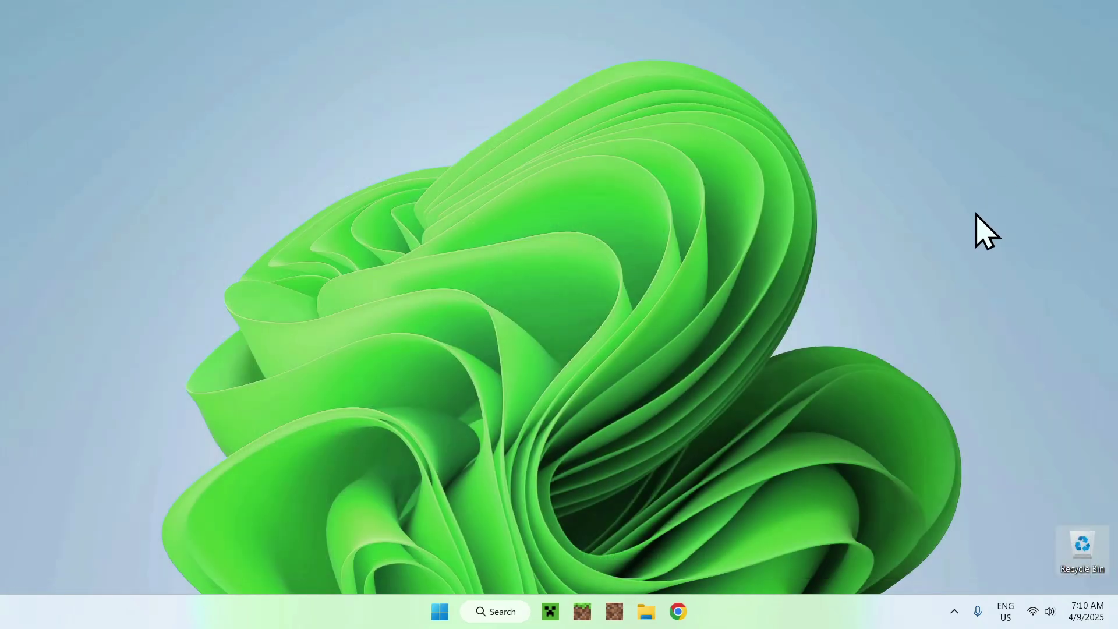
Run fabric-installer-1.0.3.exe from the Downloads folder in File Explorer, install the Fabric client for Minecraft 1.21.5, and close the installer.
{"action": "left_click", "coordinate": [647, 611]}
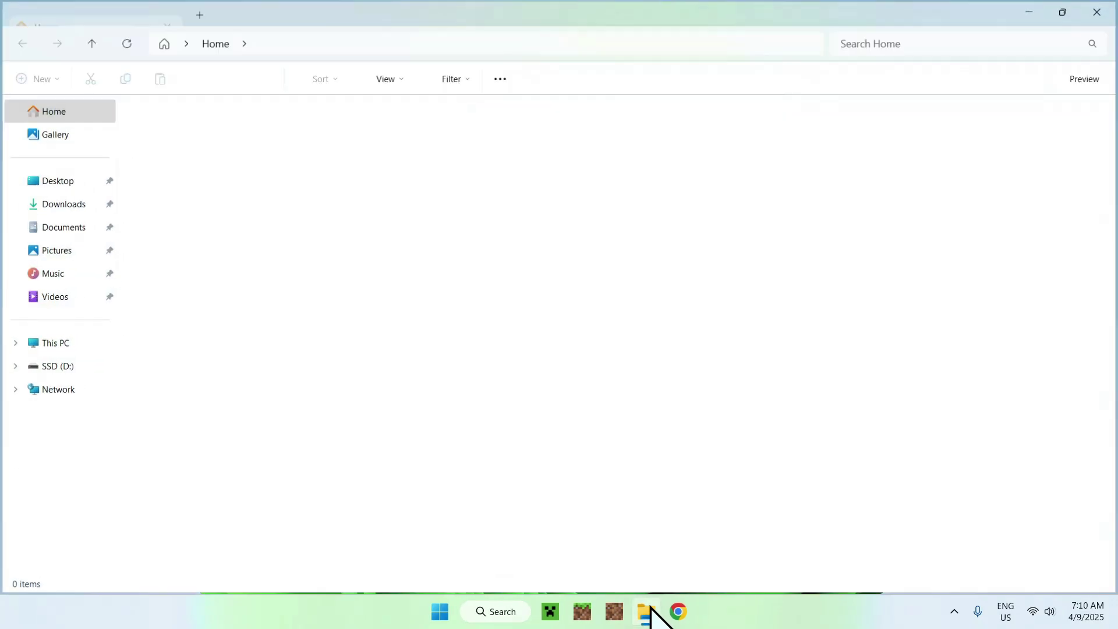
{"action": "left_click", "coordinate": [67, 204]}
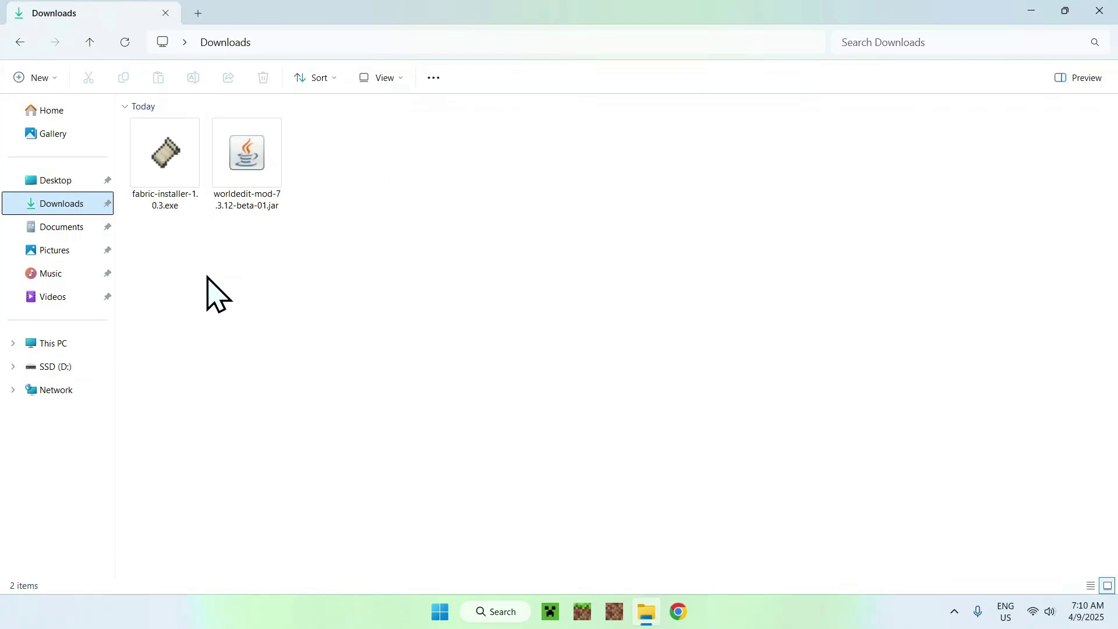
{"action": "double_click", "coordinate": [170, 194]}
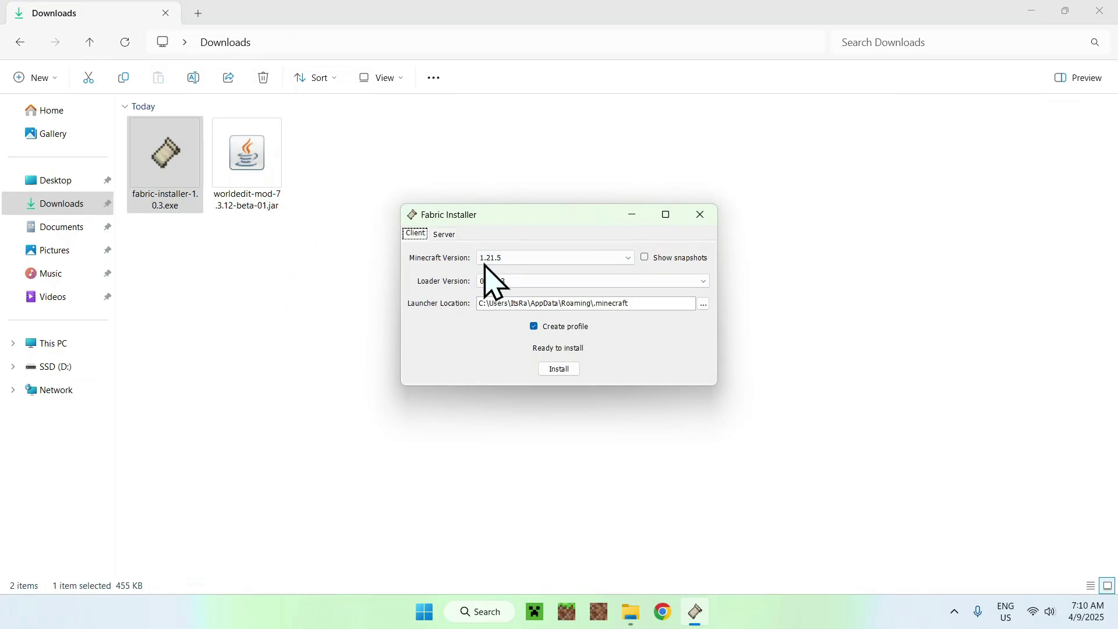
{"action": "left_click", "coordinate": [558, 369]}
{"action": "left_click", "coordinate": [558, 330]}
{"action": "left_click", "coordinate": [700, 216]}
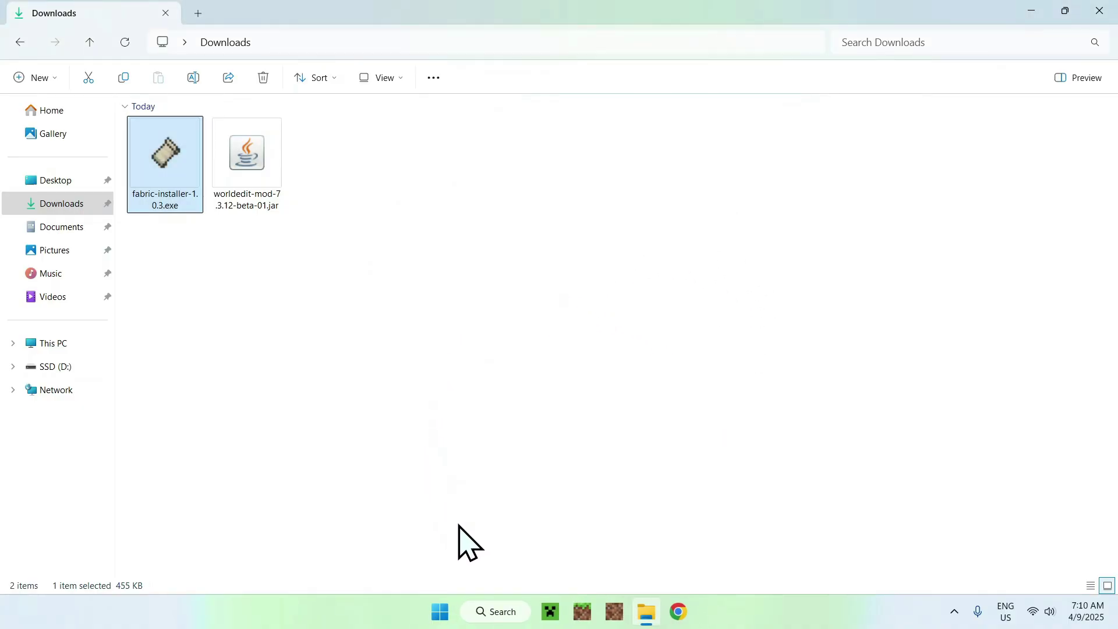
Open the fabric-loader-1.21.5 installation's folder from the Minecraft Launcher and go into its mods folder.
{"action": "left_click", "coordinate": [549, 611]}
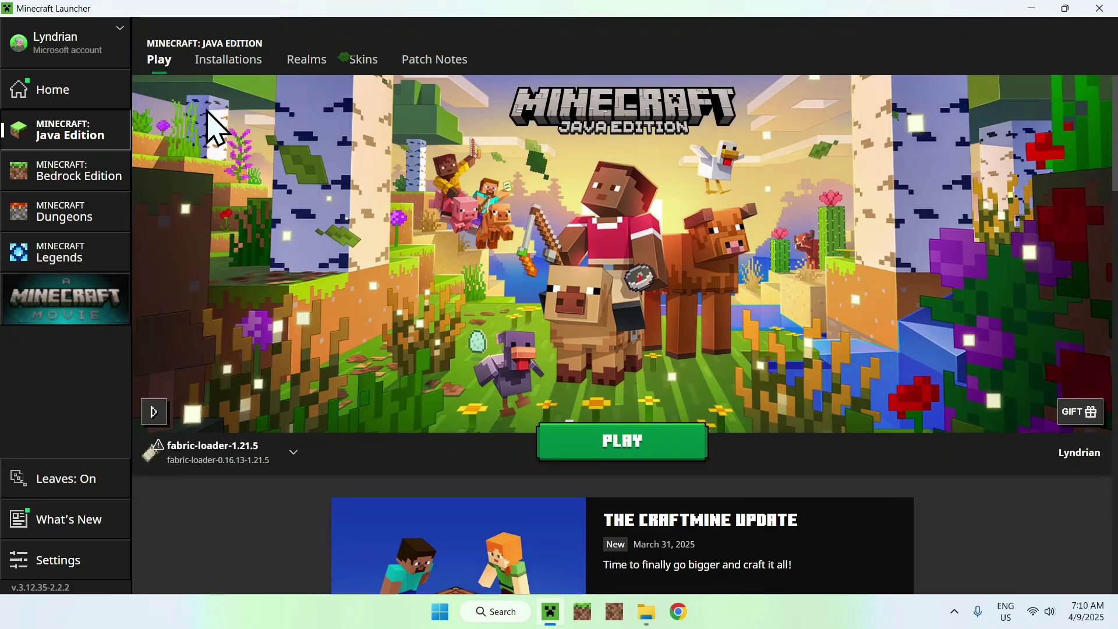
{"action": "left_click", "coordinate": [222, 69]}
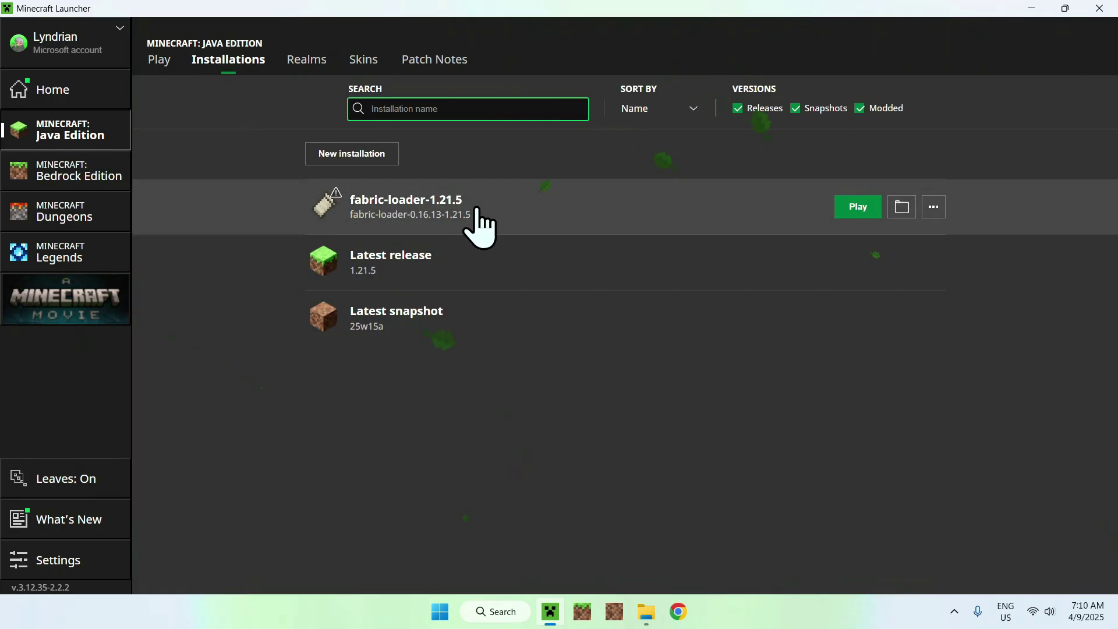
{"action": "left_click", "coordinate": [897, 211]}
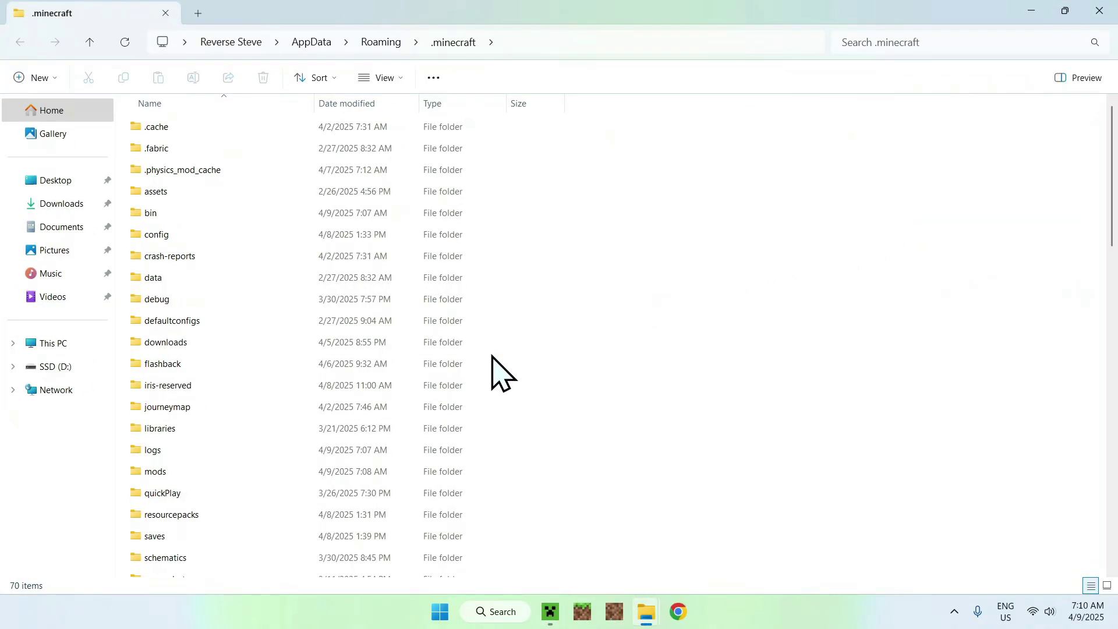
{"action": "left_click", "coordinate": [292, 469]}
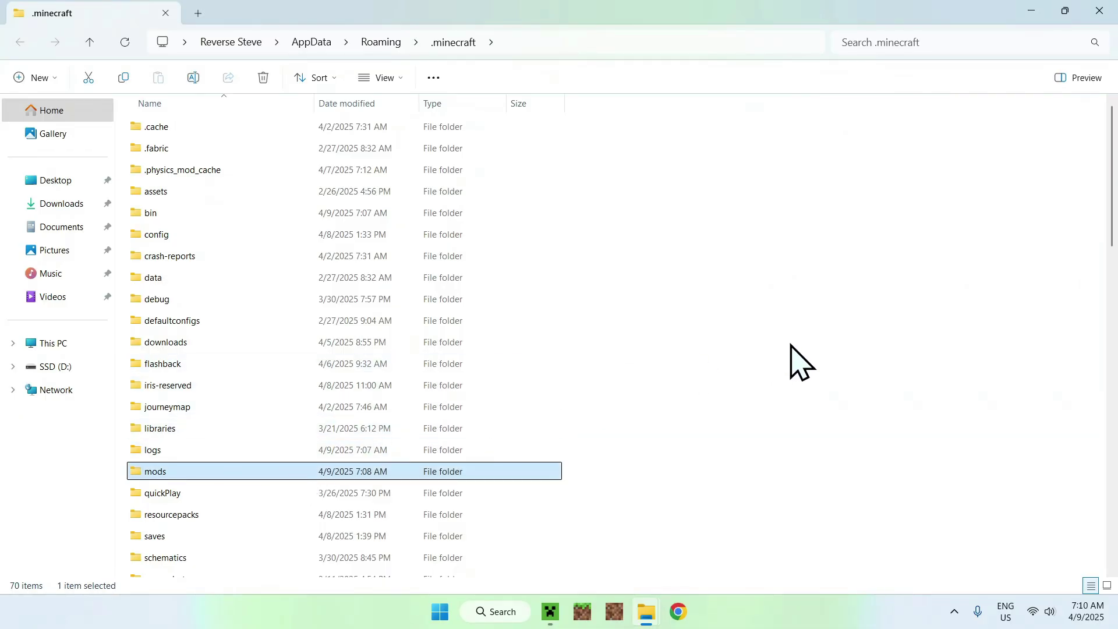
{"action": "double_click", "coordinate": [292, 469]}
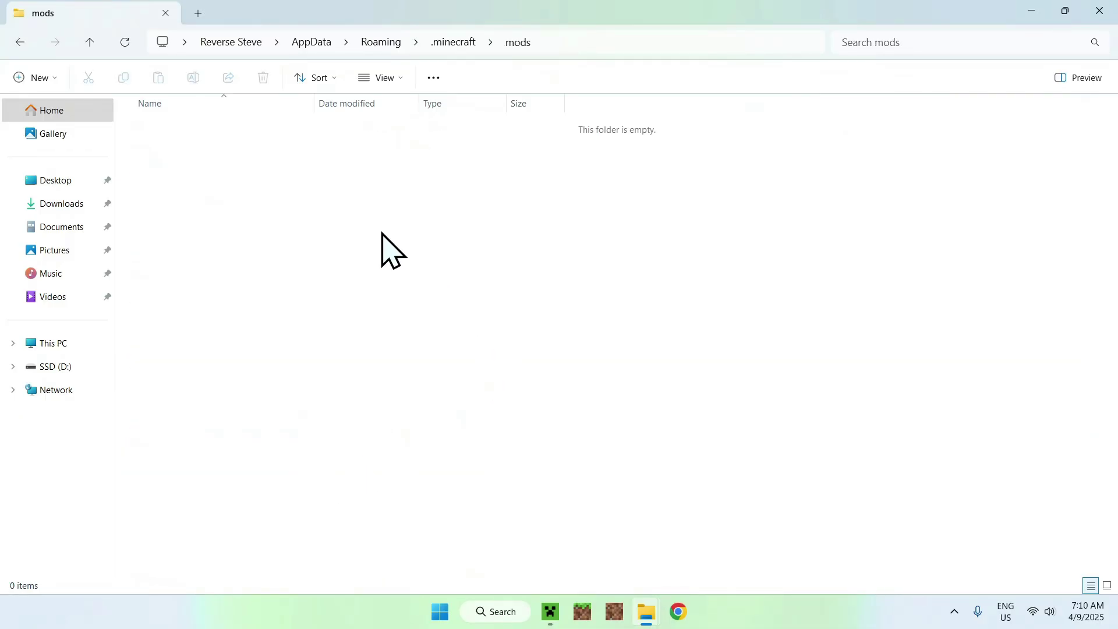
Copy worldedit-mod-7.3.12-beta-01.jar from the Downloads folder into the .minecraft mods folder.
{"action": "left_click", "coordinate": [69, 204]}
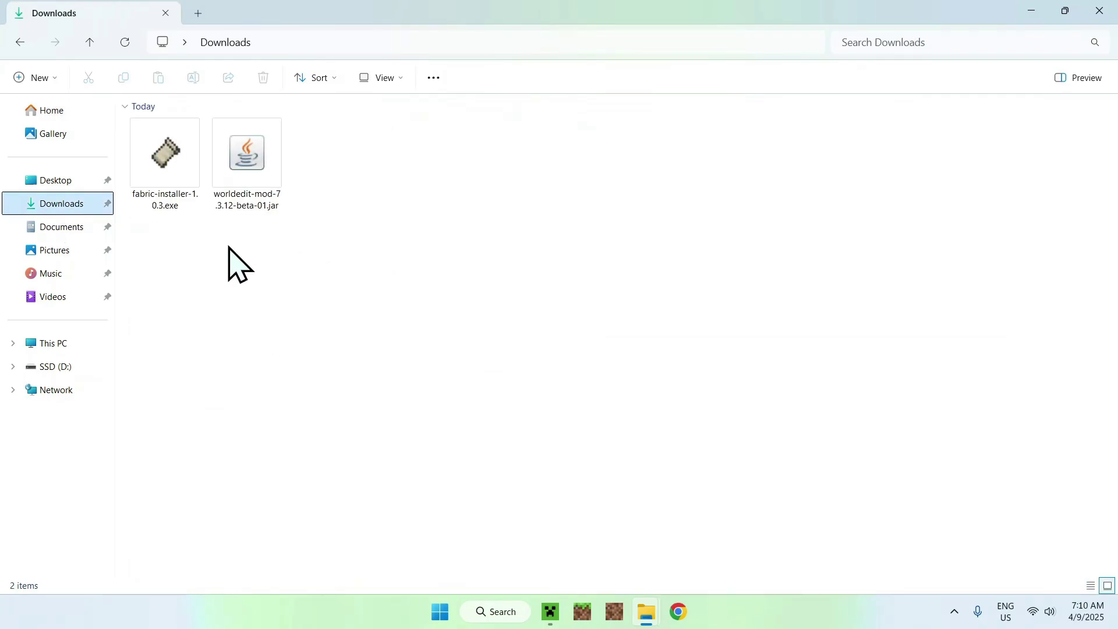
{"action": "left_click", "coordinate": [249, 162]}
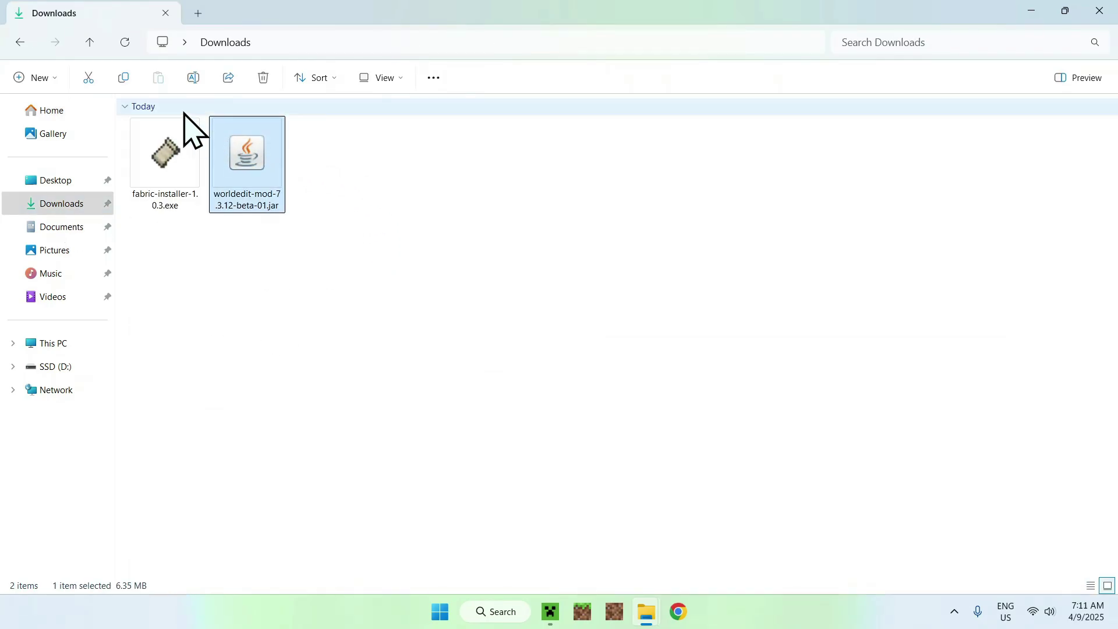
{"action": "left_click", "coordinate": [125, 79]}
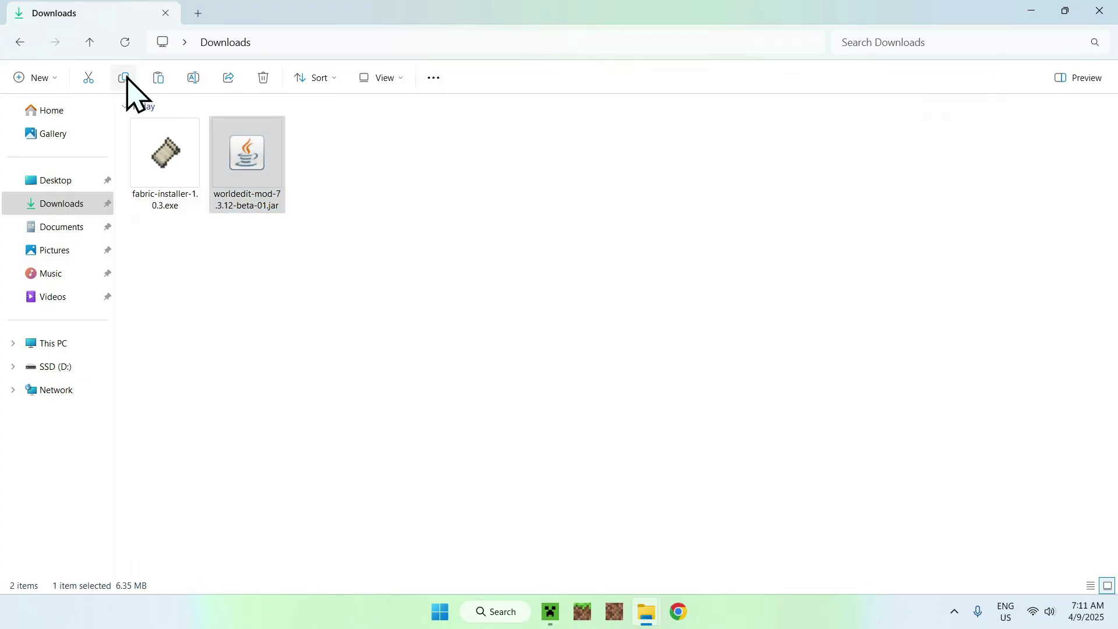
{"action": "left_click", "coordinate": [21, 43]}
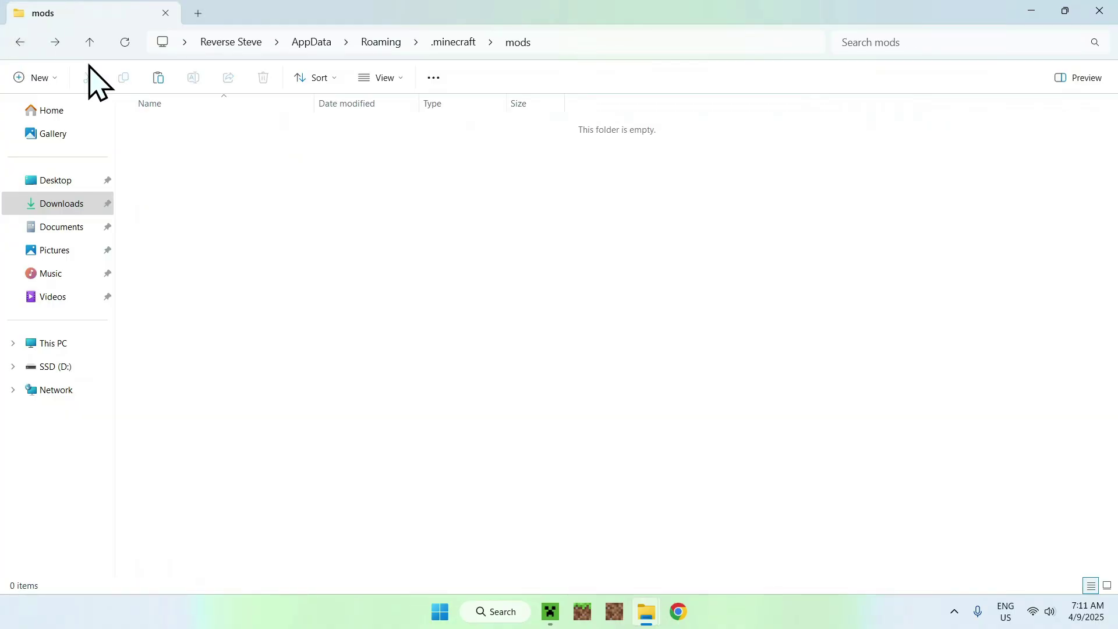
{"action": "left_click", "coordinate": [159, 78]}
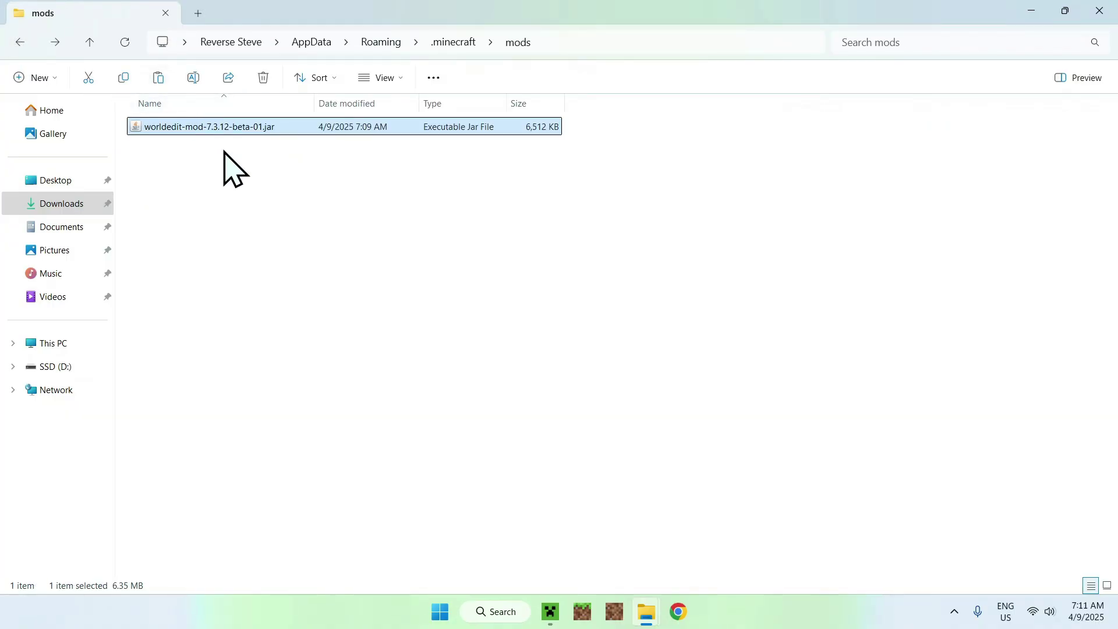
{"action": "left_click", "coordinate": [205, 163]}
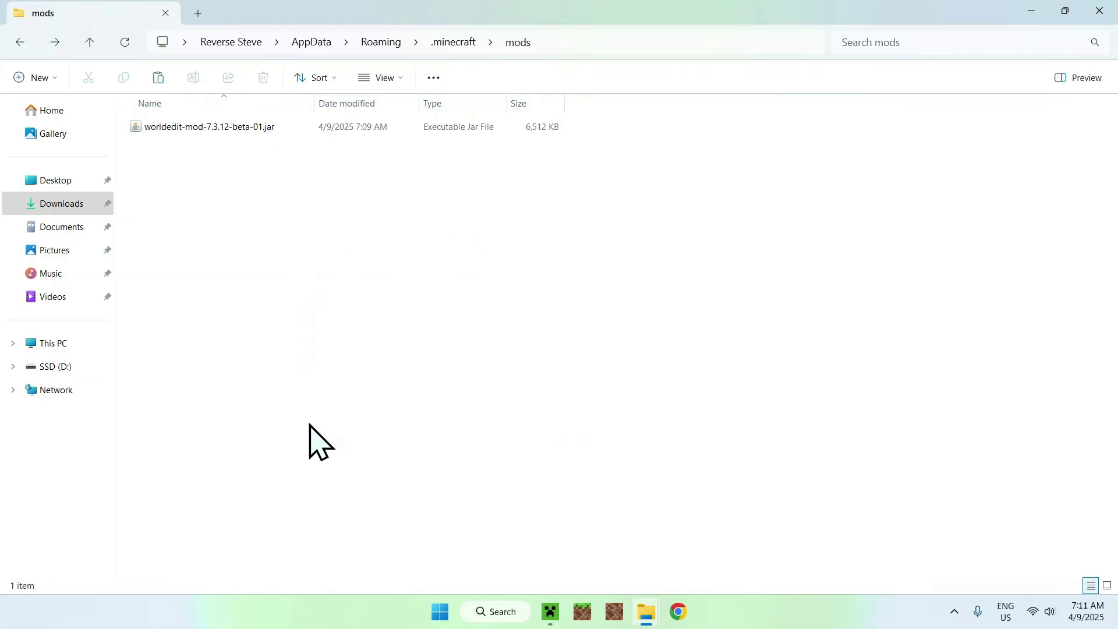
Switch to the Minecraft Launcher and start Java Edition with the fabric-loader-1.21.5 installation.
{"action": "left_click", "coordinate": [549, 609]}
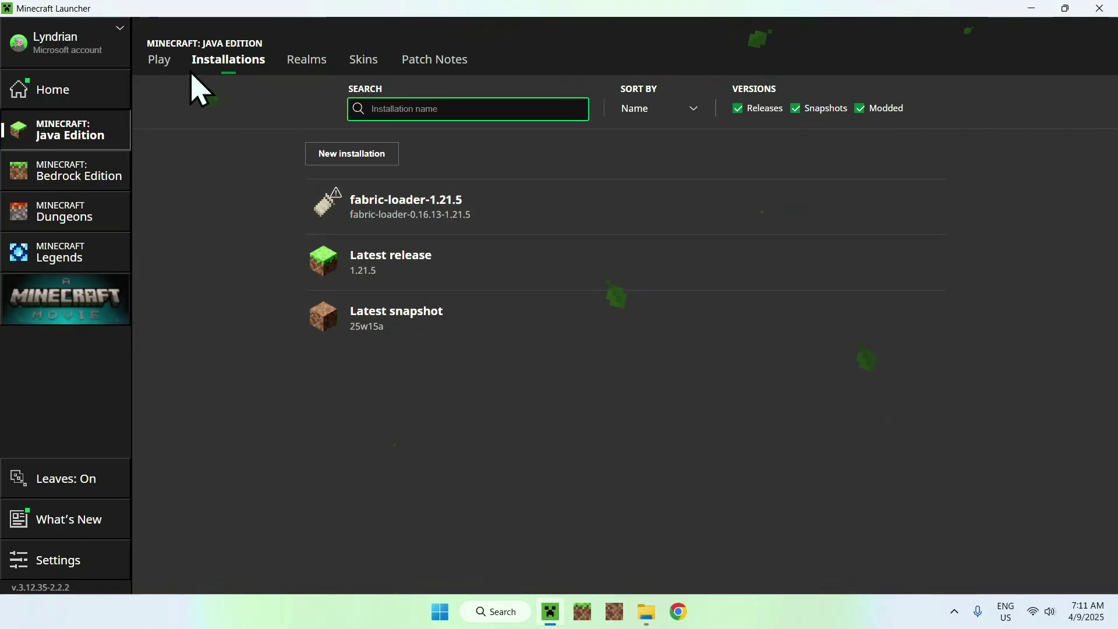
{"action": "left_click", "coordinate": [166, 60]}
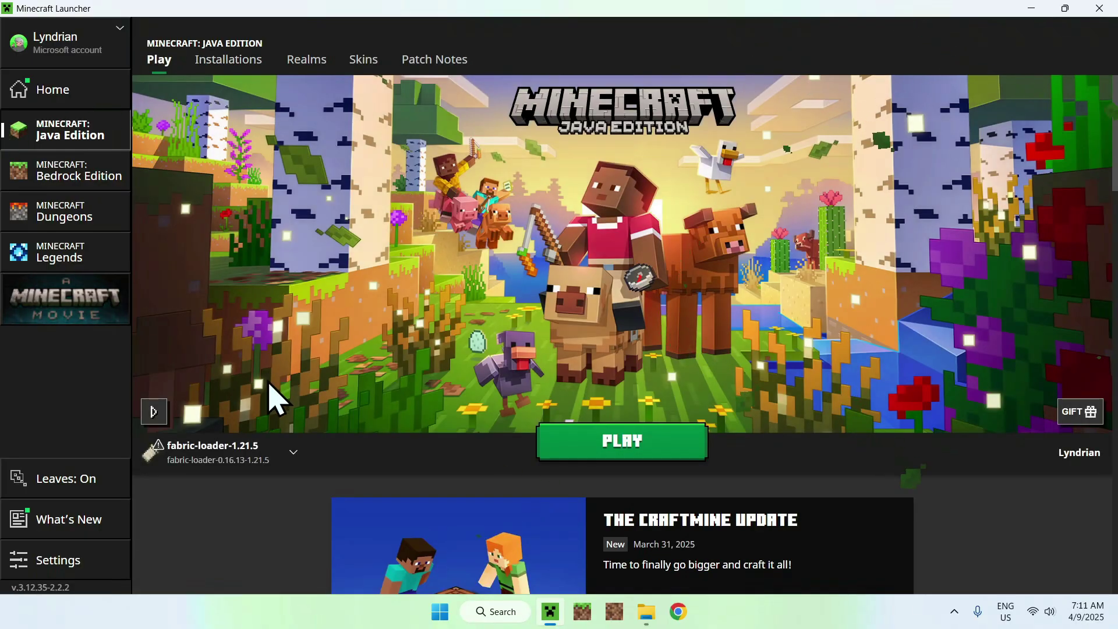
{"action": "left_click", "coordinate": [630, 451]}
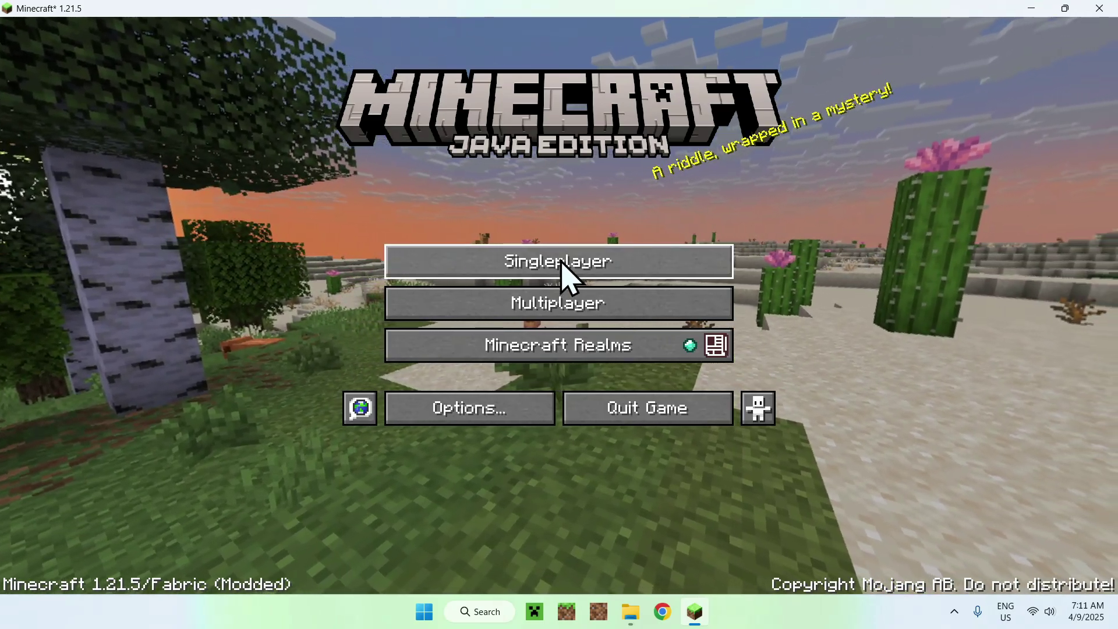
Create a new singleplayer world with the game mode set to Creative.
{"action": "left_click", "coordinate": [561, 262]}
{"action": "left_click", "coordinate": [725, 516]}
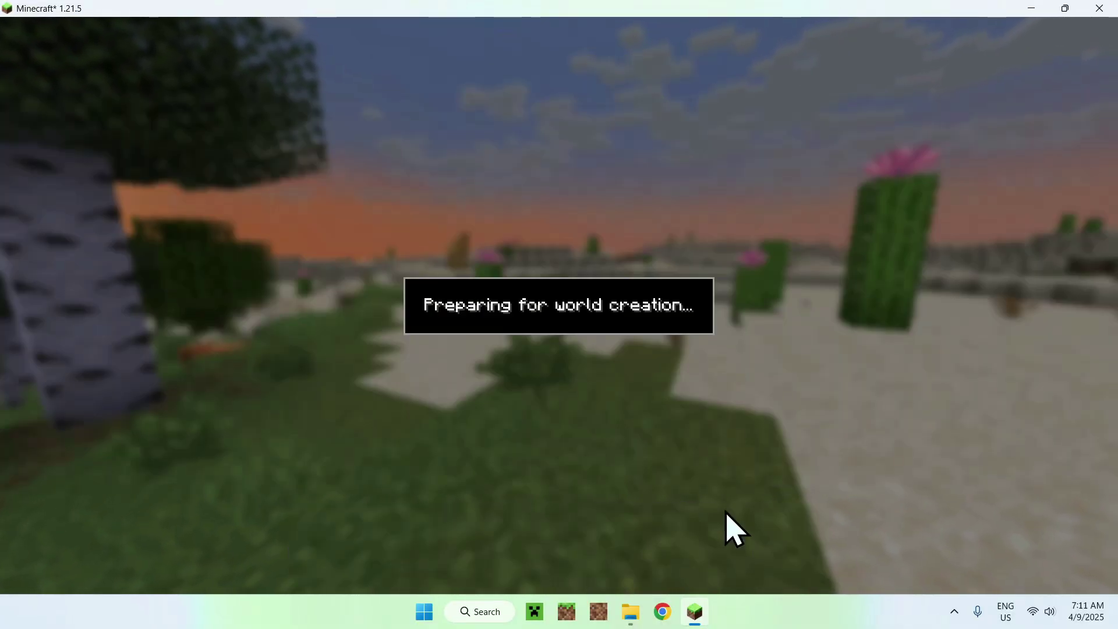
{"action": "left_click", "coordinate": [728, 201]}
{"action": "left_click", "coordinate": [728, 200]}
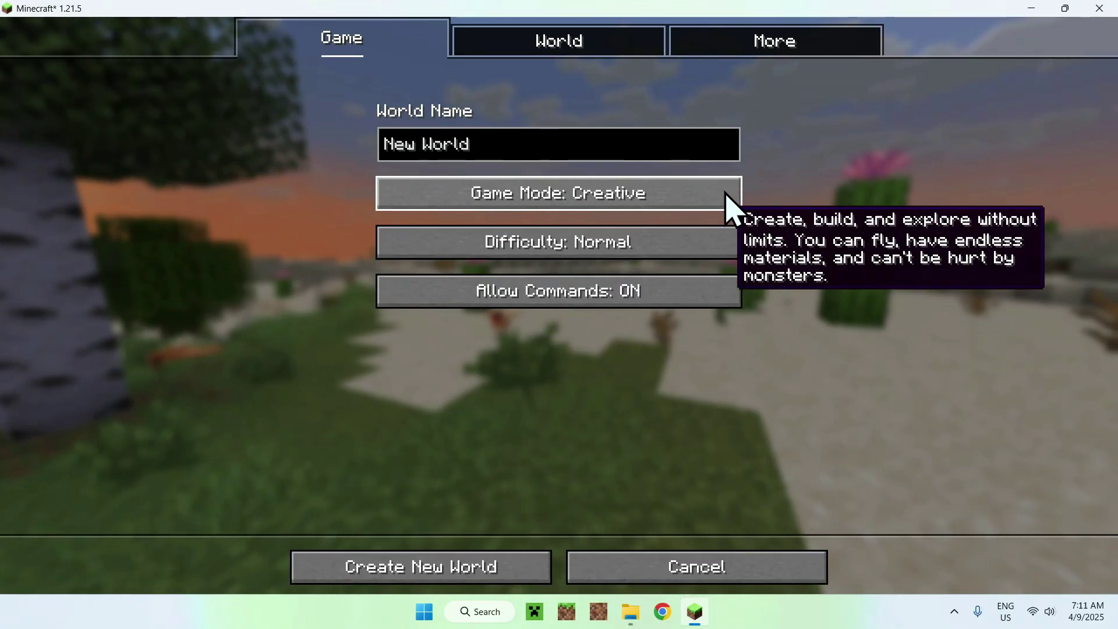
{"action": "left_click", "coordinate": [437, 566]}
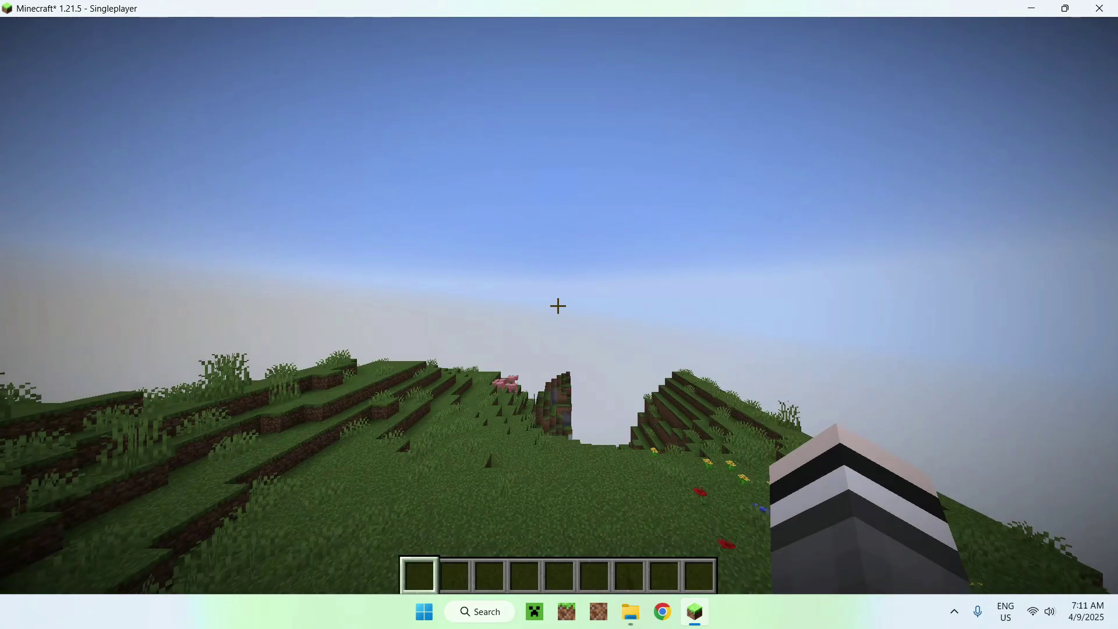
Put a wooden axe from Tools & Utilities into the second hotbar slot and hold it.
{"action": "key", "text": "e"}
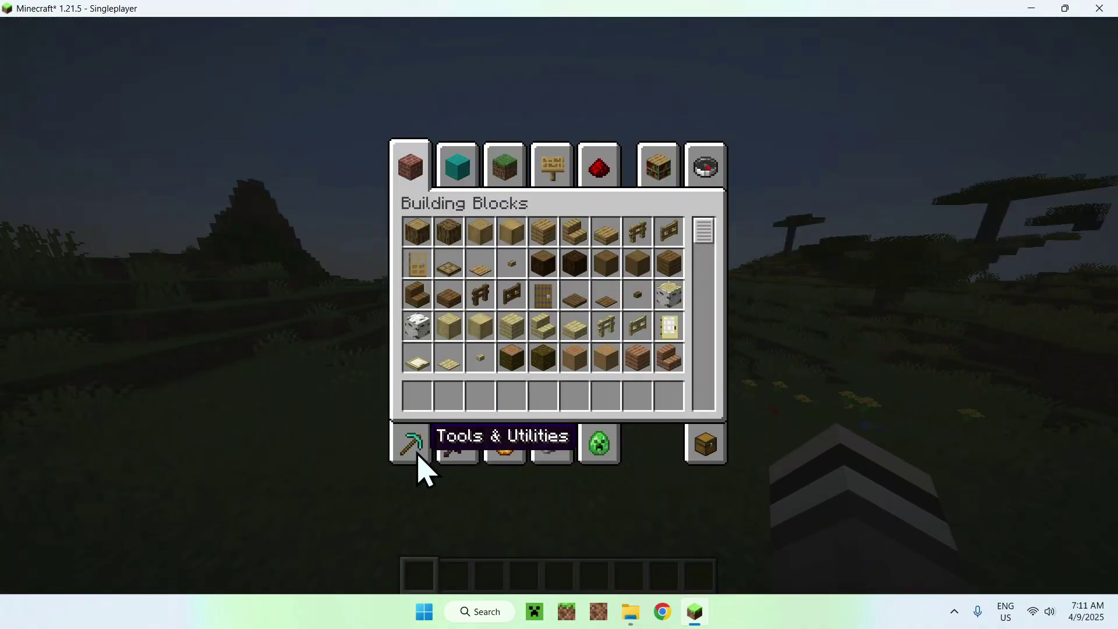
{"action": "left_click", "coordinate": [415, 451]}
{"action": "left_click", "coordinate": [481, 232]}
{"action": "left_click", "coordinate": [459, 405]}
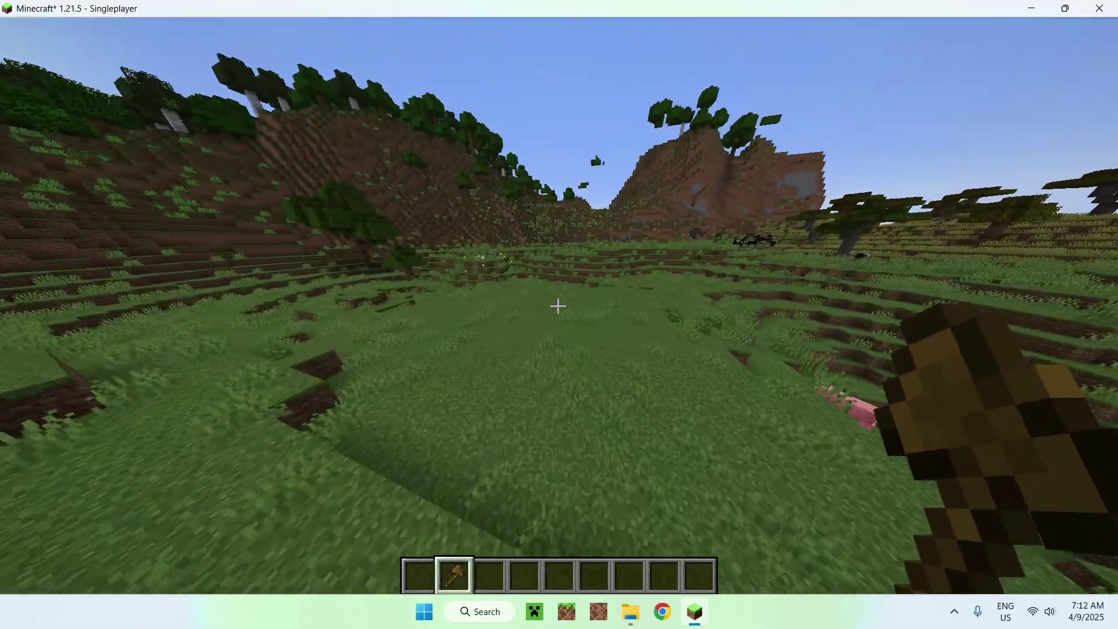
Mark two opposite corners of a grass area with the wooden axe and replace its #solid blocks with diamond blocks using //replace.
{"action": "key", "text": "w"}
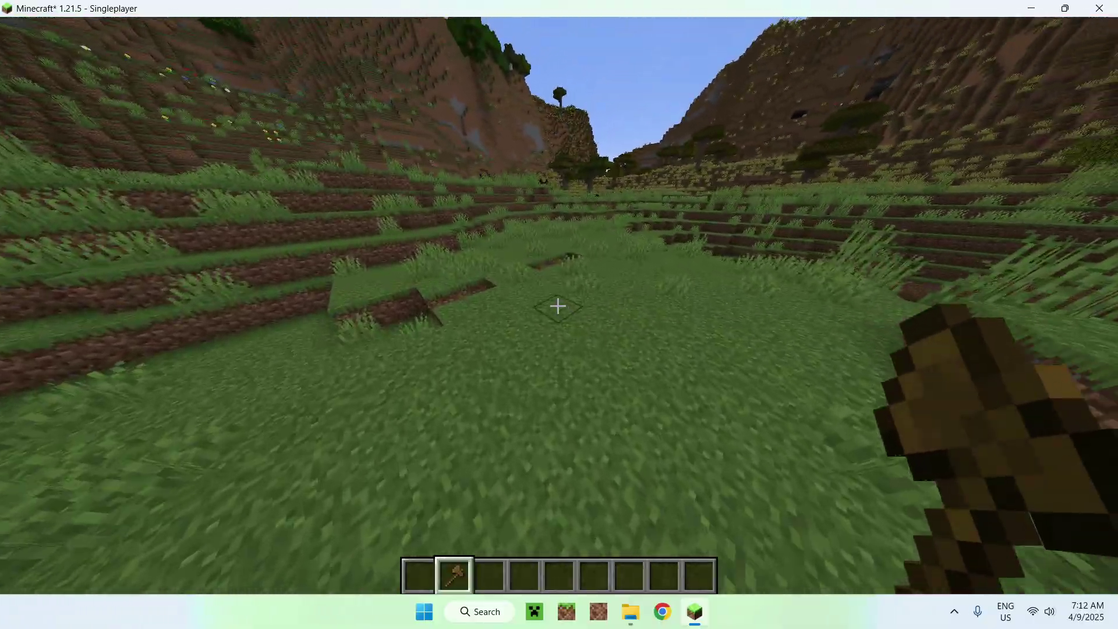
{"action": "left_click", "coordinate": [557, 305]}
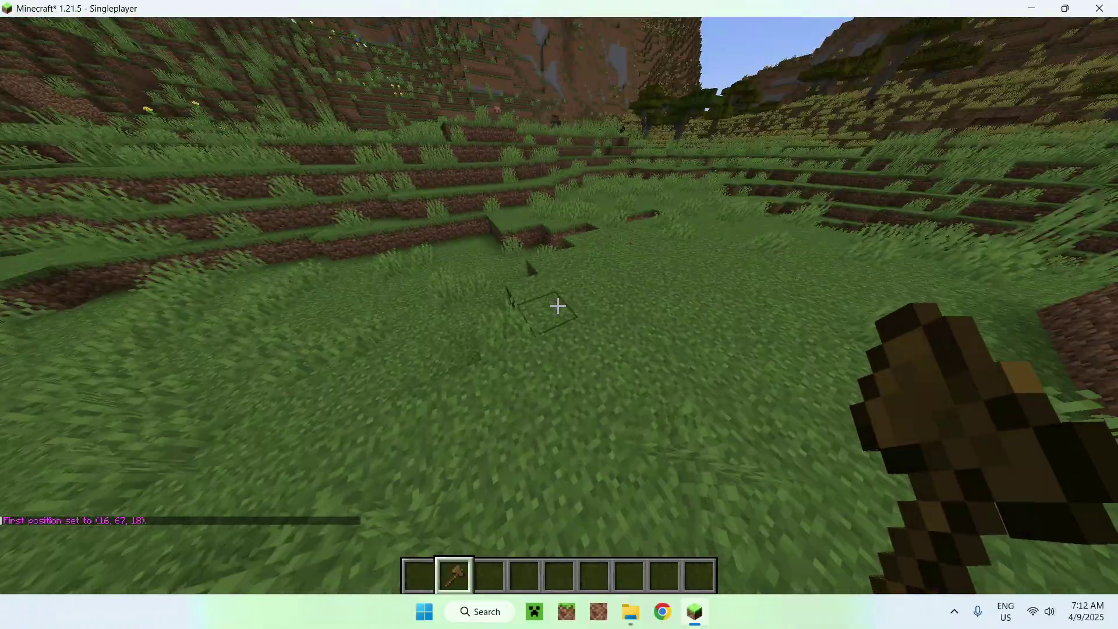
{"action": "right_click", "coordinate": [558, 306]}
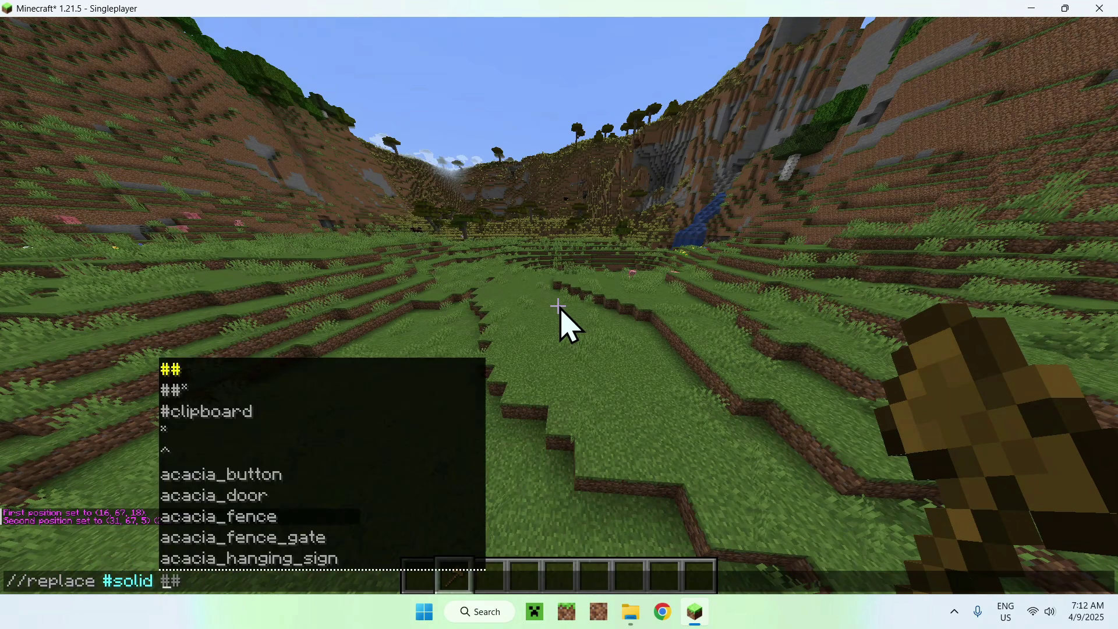
{"action": "key", "text": "Return"}
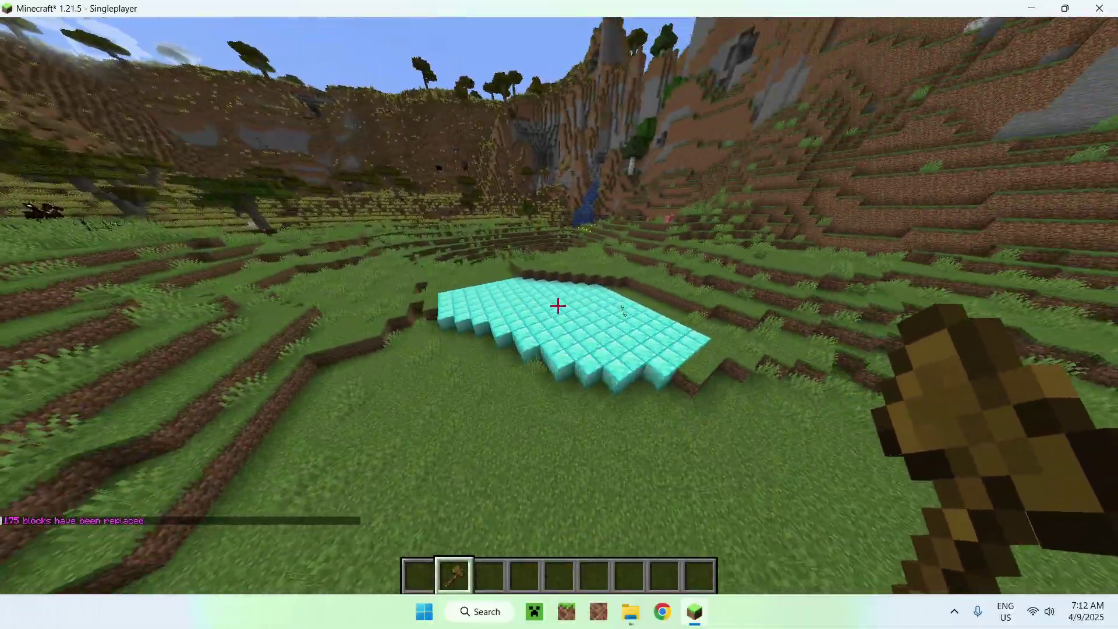
Put an iron hoe into the third hotbar slot and bind a diamond block sphere brush of radius 6 to it.
{"action": "key", "text": "3"}
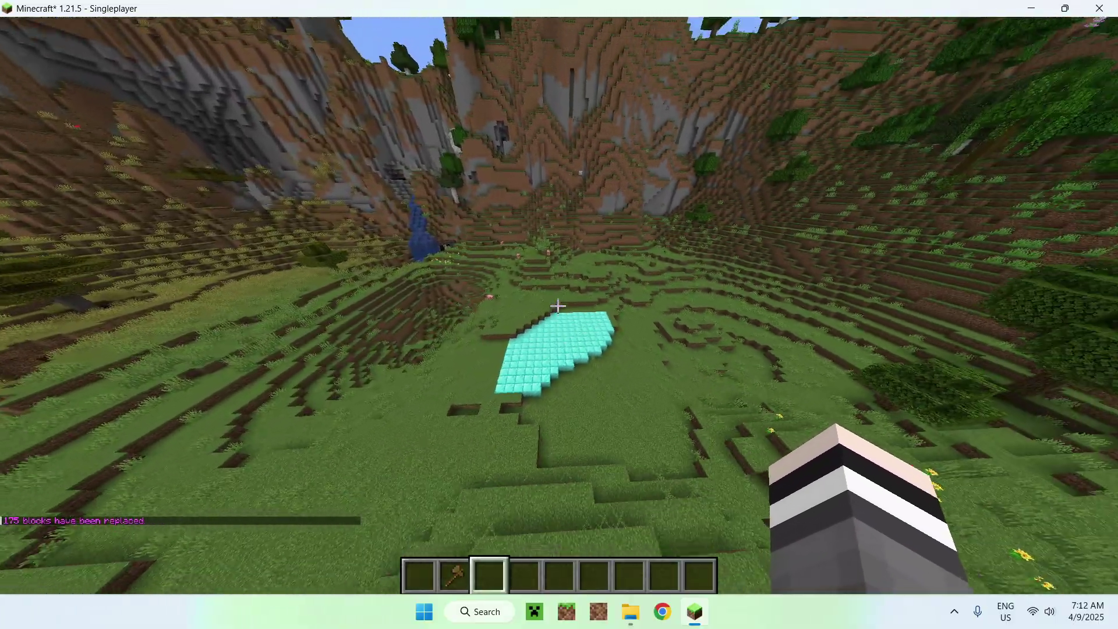
{"action": "key", "text": "e"}
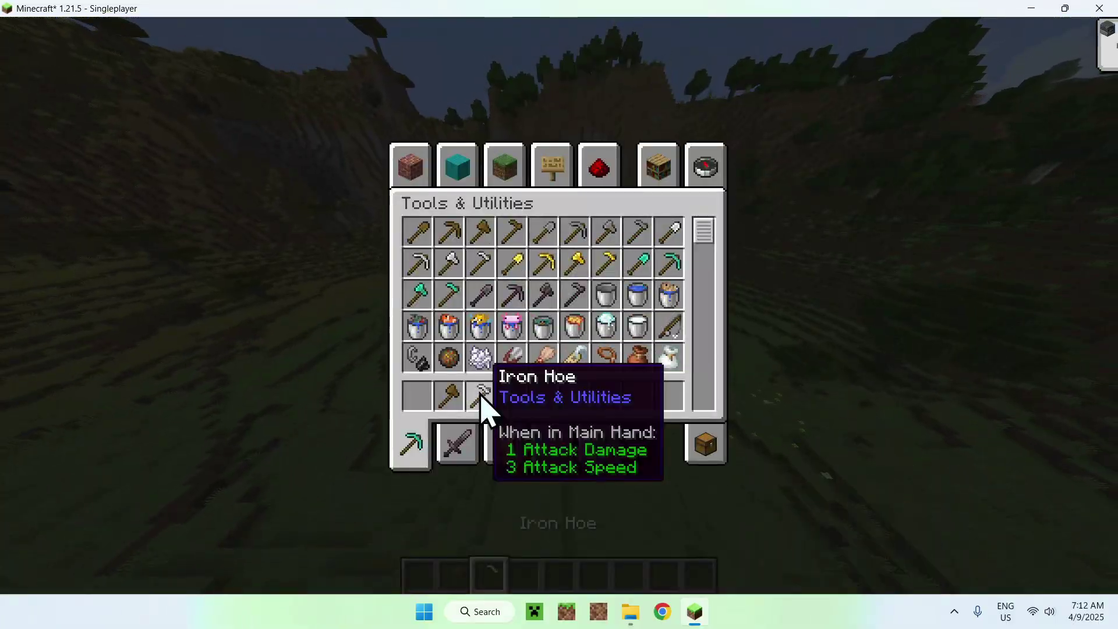
{"action": "key", "text": "3"}
{"action": "key", "text": "e"}
{"action": "type", "text": "//"}
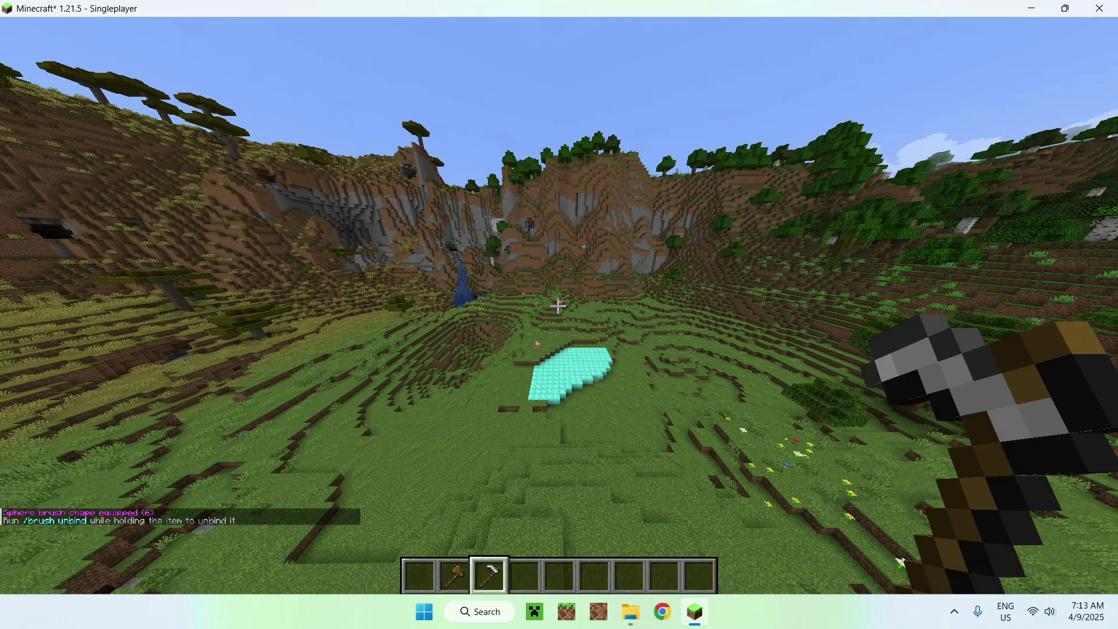
Build a large cluster of diamond block spheres above the valley with the iron hoe's sphere brush.
{"action": "right_click", "coordinate": [558, 305]}
{"action": "right_click", "coordinate": [558, 305]}
{"action": "right_click", "coordinate": [558, 306]}
{"action": "right_click", "coordinate": [557, 305]}
{"action": "right_click", "coordinate": [558, 306]}
{"action": "right_click", "coordinate": [558, 305]}
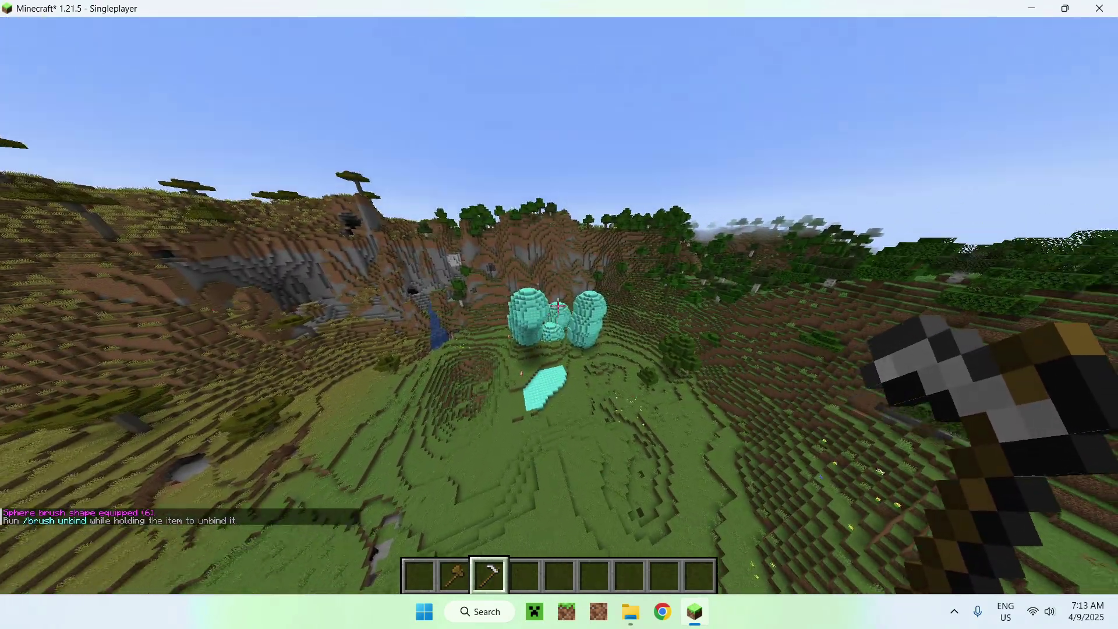
{"action": "right_click", "coordinate": [558, 306]}
{"action": "right_click", "coordinate": [557, 305]}
{"action": "right_click", "coordinate": [558, 306]}
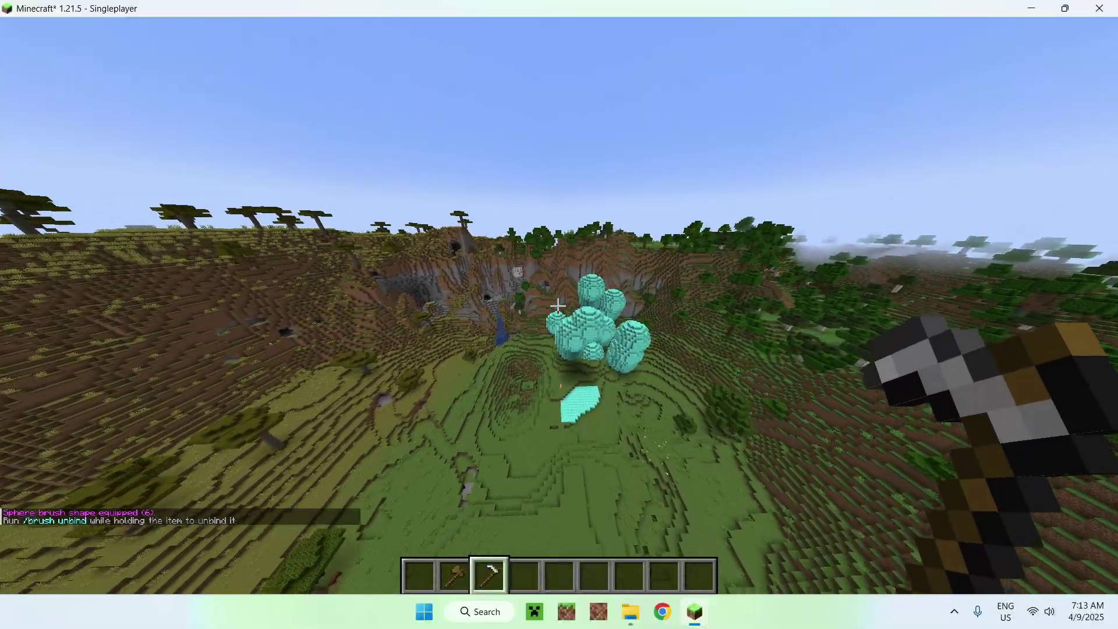
{"action": "right_click", "coordinate": [558, 306]}
{"action": "right_click", "coordinate": [557, 306]}
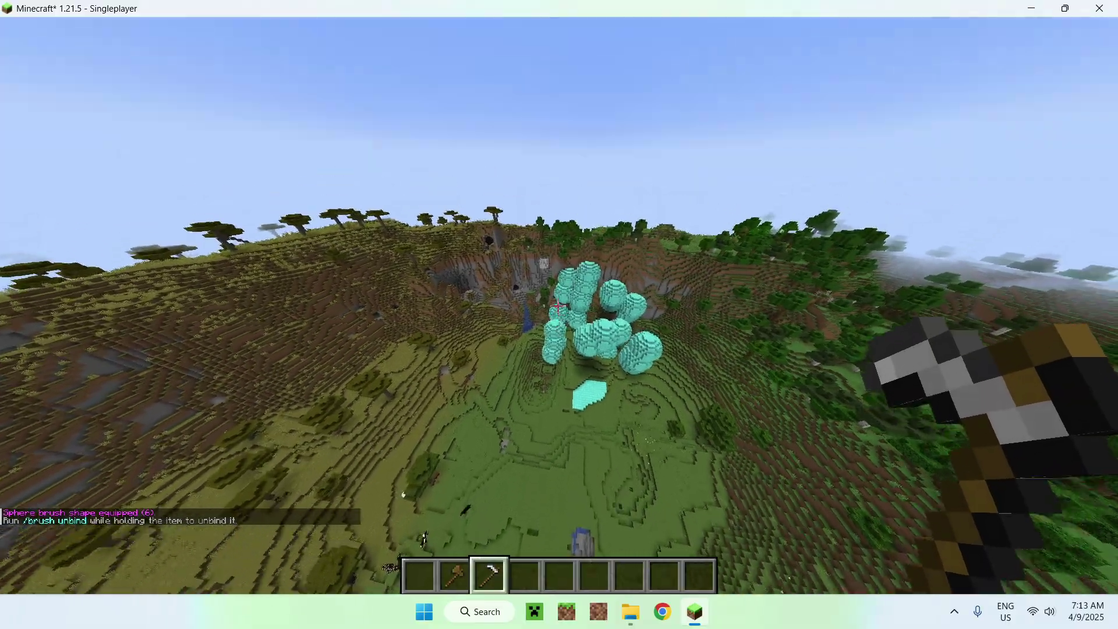
{"action": "right_click", "coordinate": [558, 306]}
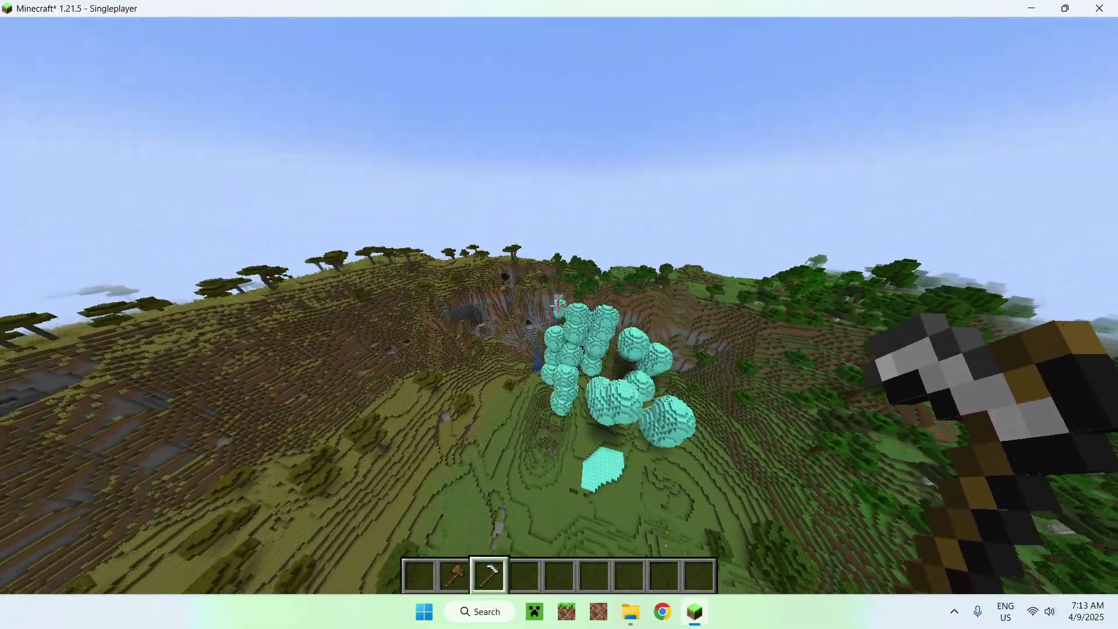
{"action": "right_click", "coordinate": [558, 306]}
{"action": "right_click", "coordinate": [558, 306]}
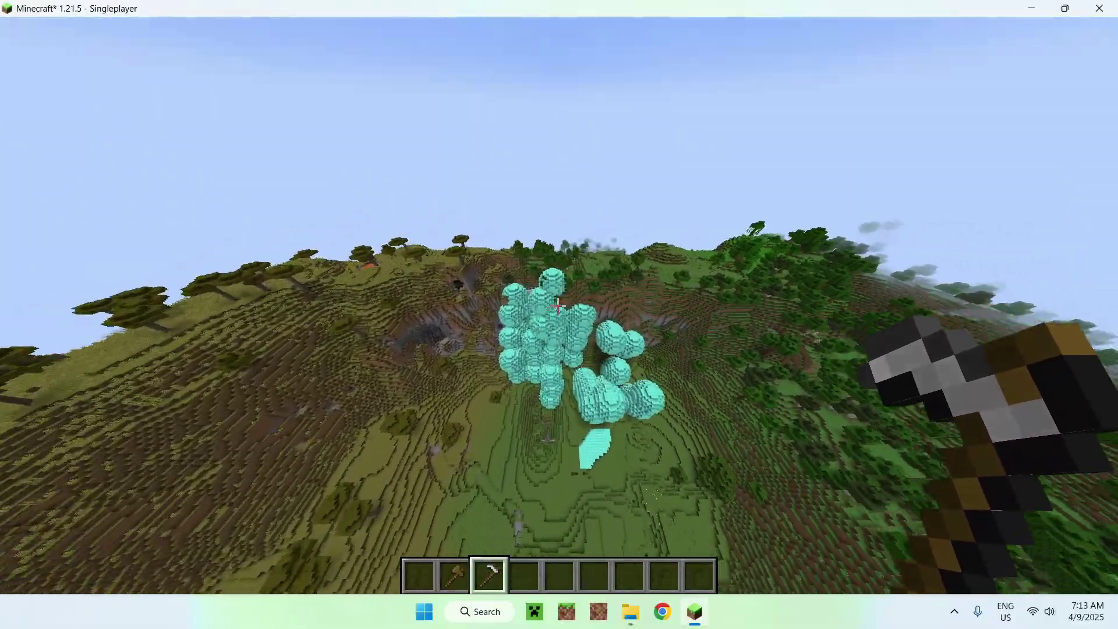
{"action": "right_click", "coordinate": [558, 305]}
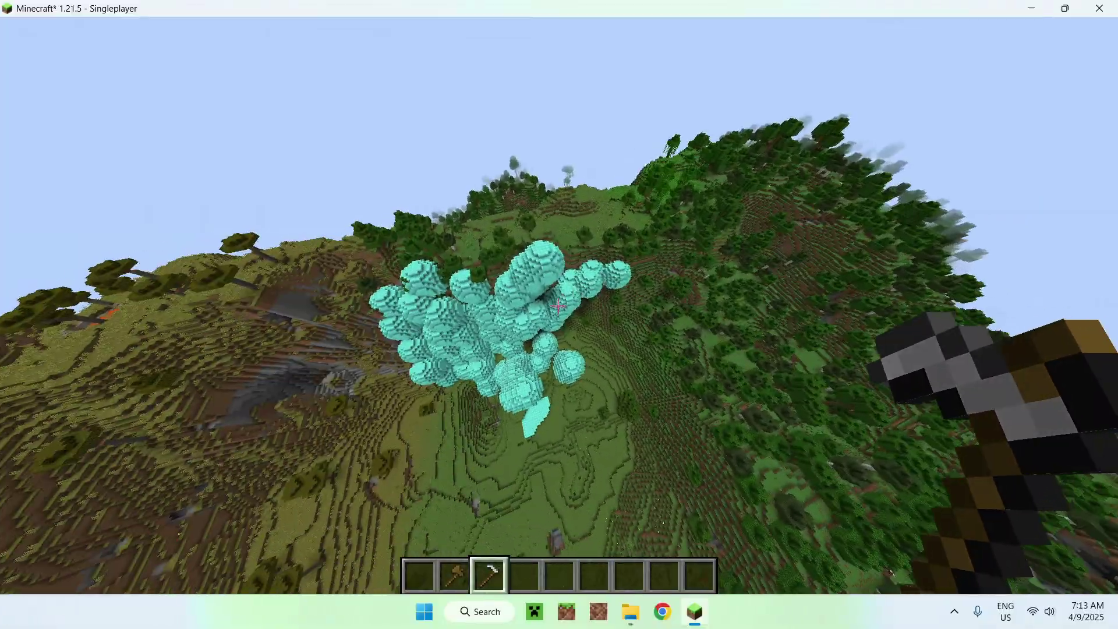
{"action": "right_click", "coordinate": [558, 306]}
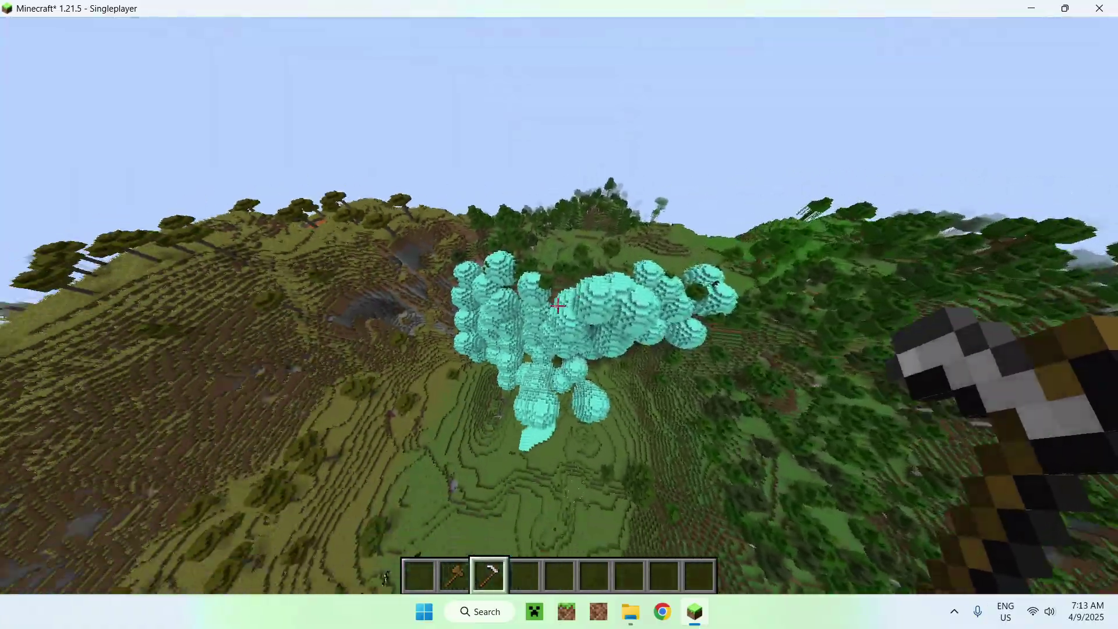
Select the empty fifth hotbar slot and switch to the front-facing third-person view among the diamond spheres.
{"action": "key", "text": "5"}
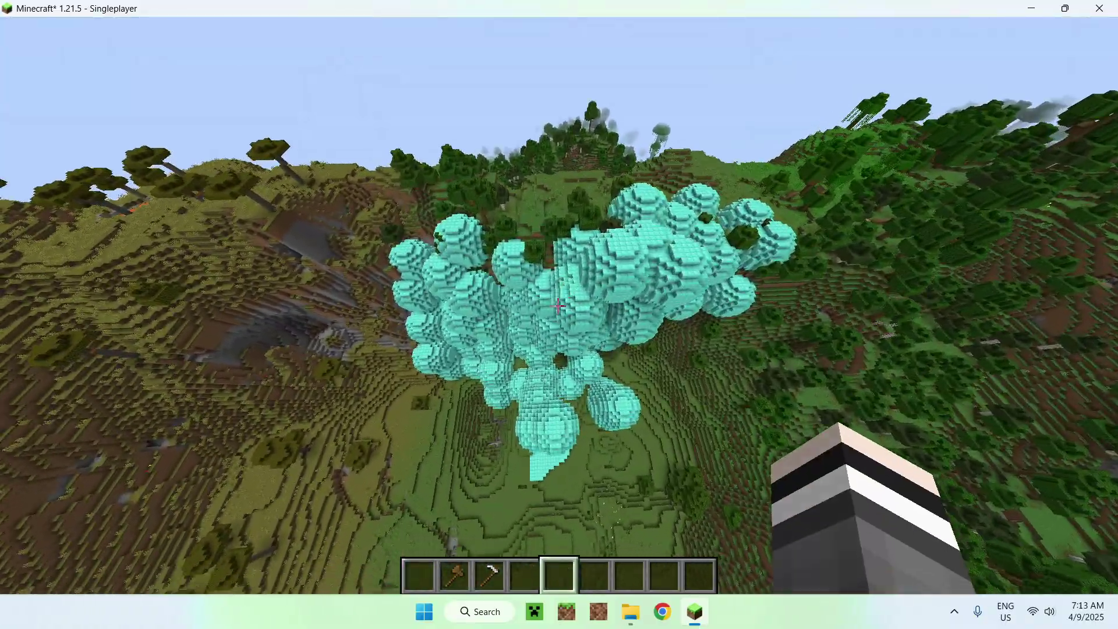
{"action": "key", "text": "F5"}
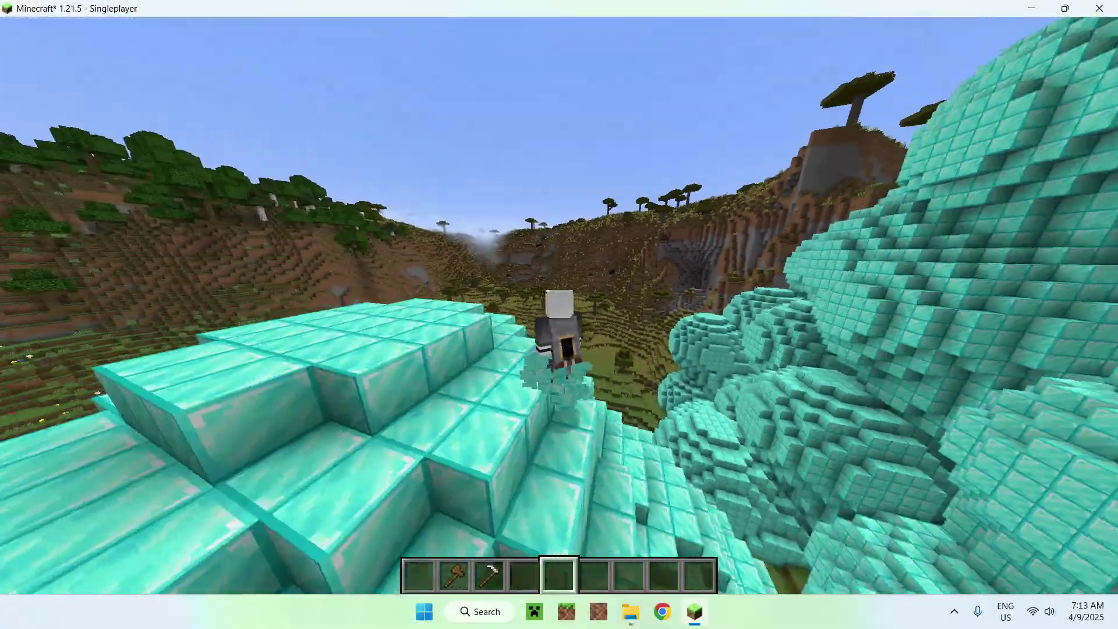
{"action": "key", "text": "F5"}
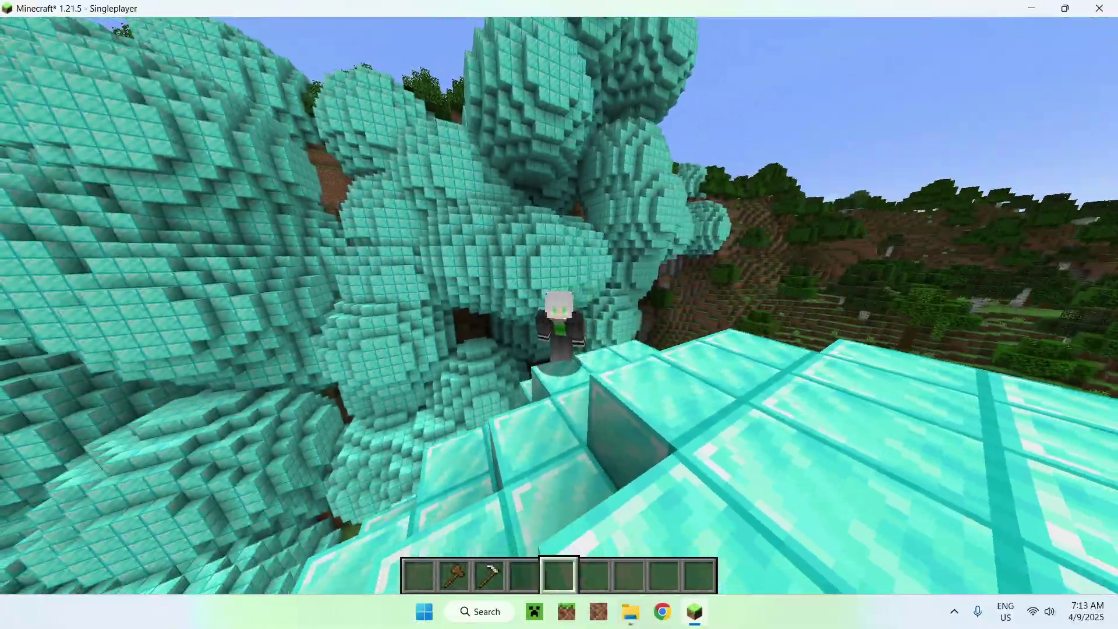